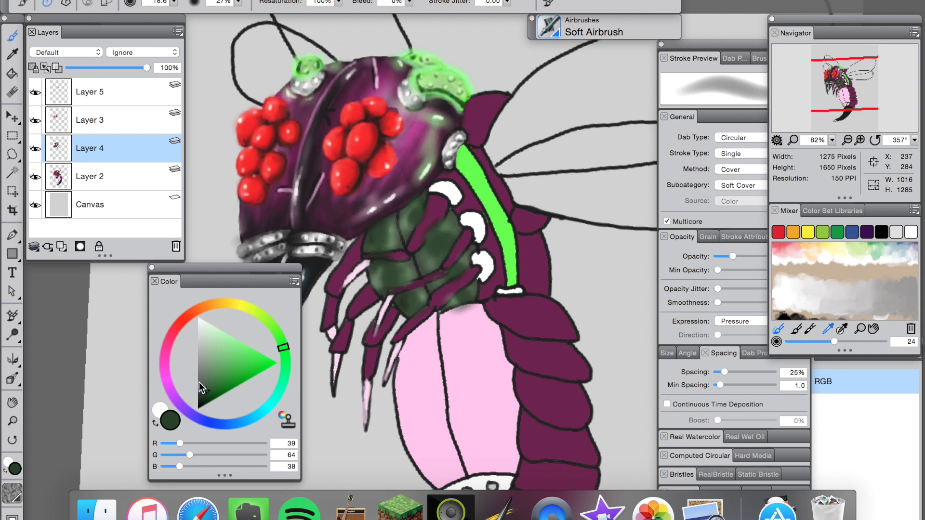
Step: Shade the insect's green thorax segments with soft-airbrushed dark green and black shadows on Layer 4
mouse_move(381, 231)
left_mouse_down()
mouse_move(391, 267)
mouse_move(386, 258)
mouse_move(412, 301)
mouse_move(396, 272)
mouse_move(383, 276)
mouse_move(392, 208)
left_mouse_up()
left_click_drag(438, 250, 457, 216)
scroll(438, 268, "down", 5)
scroll(438, 269, "up", 8)
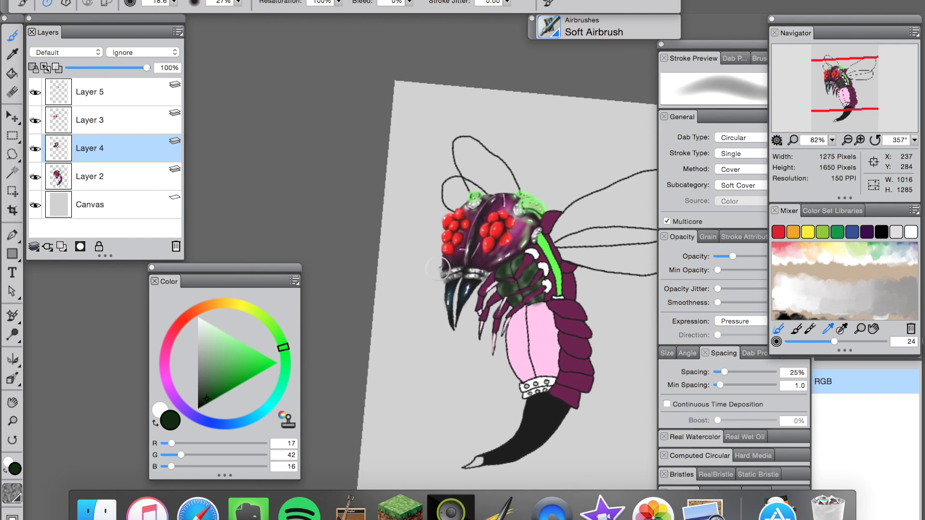
scroll(438, 269, "down", 5)
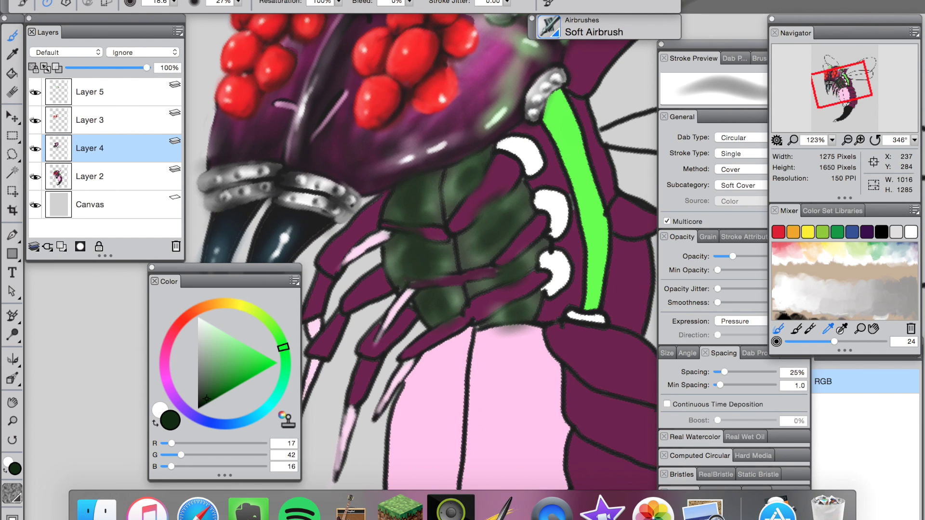
left_click(198, 409)
mouse_move(438, 188)
left_mouse_down()
mouse_move(441, 209)
mouse_move(441, 180)
mouse_move(423, 173)
mouse_move(388, 214)
mouse_move(386, 257)
mouse_move(427, 314)
mouse_move(419, 304)
mouse_move(451, 309)
mouse_move(464, 289)
mouse_move(453, 170)
mouse_move(479, 156)
mouse_move(520, 179)
mouse_move(526, 204)
mouse_move(506, 250)
mouse_move(537, 244)
mouse_move(528, 259)
mouse_move(537, 293)
left_mouse_up()
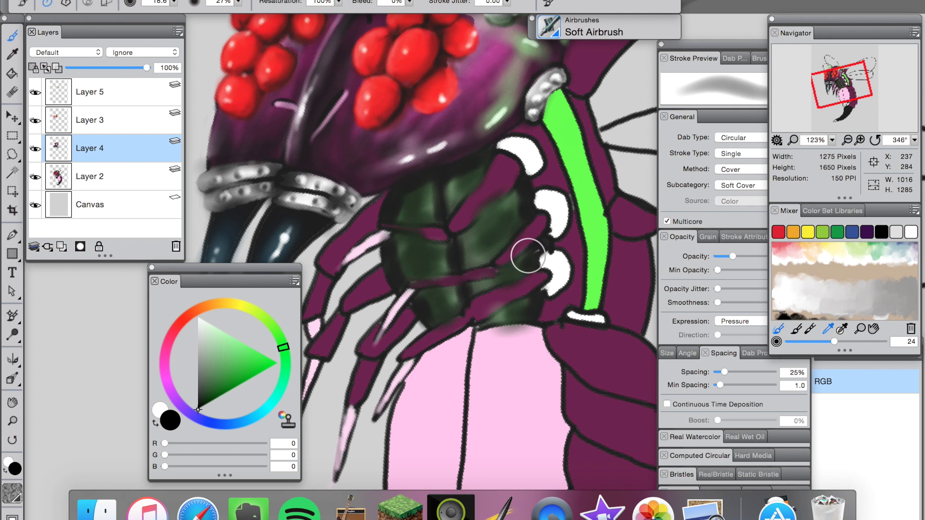
Step: Airbrush deep green (RGB 3, 45, 1) over the centres of the thorax segments to soften the shadows
left_click_drag(206, 400, 212, 401)
mouse_move(404, 213)
left_mouse_down()
mouse_move(414, 188)
mouse_move(430, 207)
left_mouse_up()
mouse_move(402, 252)
left_mouse_down()
mouse_move(403, 274)
mouse_move(441, 248)
left_mouse_up()
left_click_drag(427, 302, 441, 303)
left_click_drag(465, 189, 460, 171)
left_click_drag(464, 253, 503, 228)
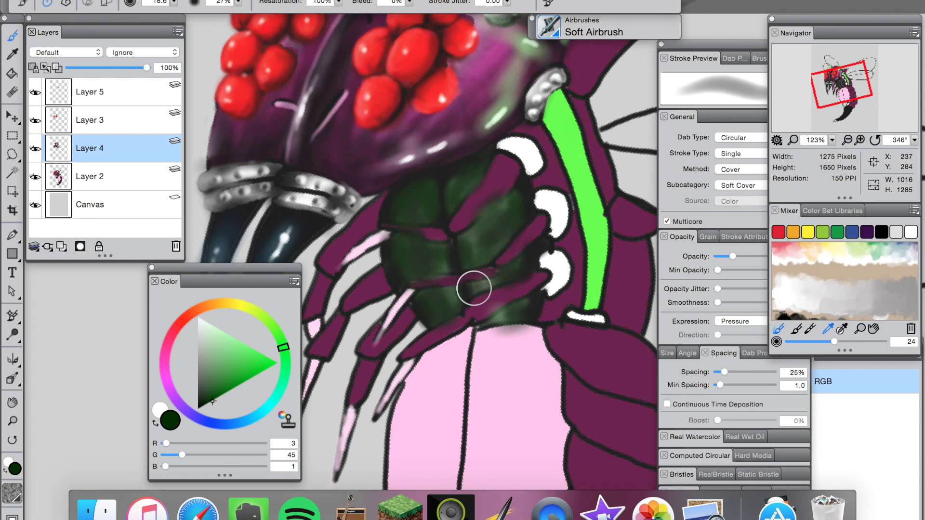
Step: Airbrush lighter green highlights onto the thorax segments, finishing with RGB 134, 202, 132
left_click(213, 362)
mouse_move(407, 278)
left_mouse_down()
mouse_move(434, 259)
mouse_move(399, 233)
mouse_move(406, 269)
mouse_move(441, 293)
mouse_move(454, 188)
mouse_move(506, 199)
mouse_move(508, 232)
mouse_move(470, 256)
mouse_move(498, 303)
left_mouse_up()
left_click(219, 349)
mouse_move(413, 220)
left_mouse_down()
mouse_move(423, 262)
mouse_move(472, 250)
mouse_move(482, 221)
mouse_move(470, 256)
left_mouse_up()
Step: Smooth the green shadows and highlights on the thorax segments with the Detail Blender
scroll(470, 256, "down", 5)
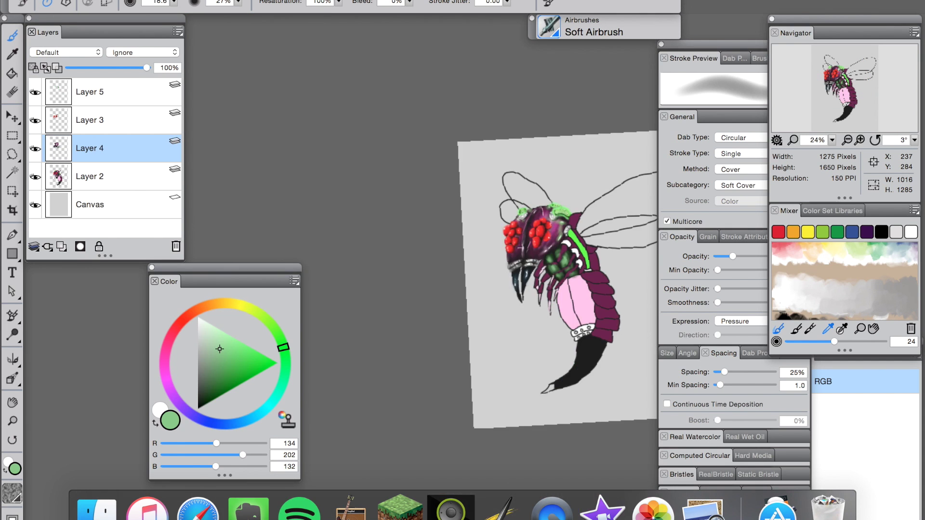
scroll(470, 256, "up", 4)
left_click(541, 35)
left_click(594, 64)
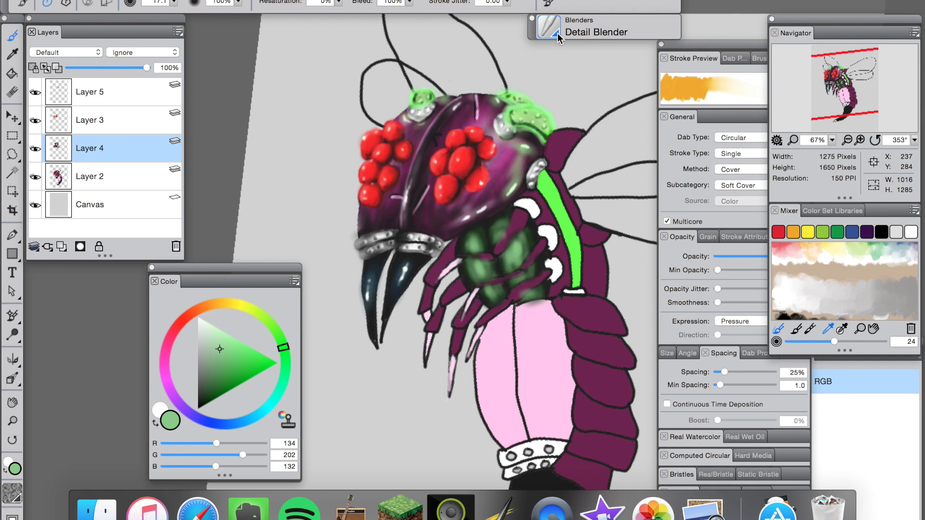
mouse_move(483, 243)
left_mouse_down()
mouse_move(465, 252)
mouse_move(492, 229)
mouse_move(529, 241)
mouse_move(499, 268)
mouse_move(466, 261)
mouse_move(467, 279)
mouse_move(478, 262)
mouse_move(515, 254)
mouse_move(522, 172)
mouse_move(476, 169)
mouse_move(492, 259)
mouse_move(464, 265)
mouse_move(494, 263)
mouse_move(465, 260)
left_mouse_up()
left_click_drag(481, 291, 494, 284)
mouse_move(538, 264)
left_mouse_down()
mouse_move(512, 280)
mouse_move(507, 258)
mouse_move(552, 228)
mouse_move(512, 188)
mouse_move(536, 295)
left_mouse_up()
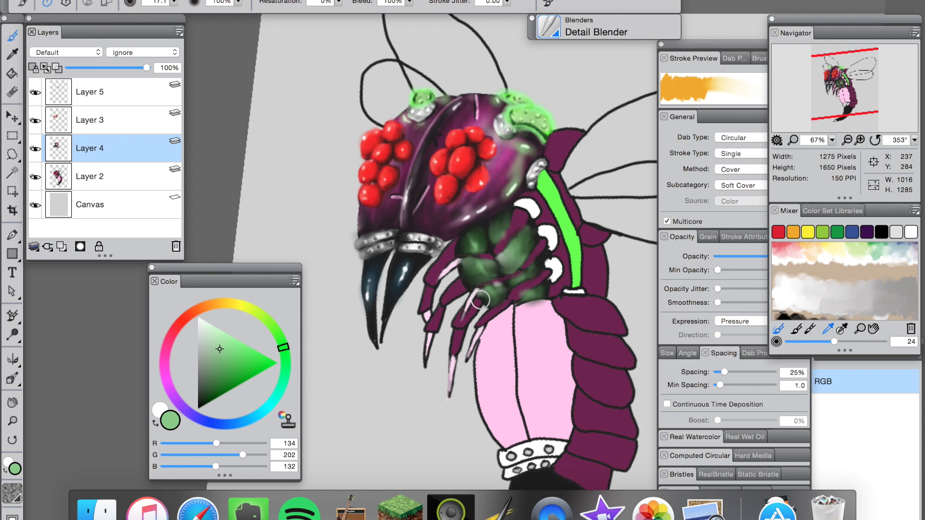
Step: Recolor the insect's small legs purple (RGB 161, 17, 153) with the Soft Airbrush
left_click(167, 336)
left_click(244, 378)
left_click(165, 375)
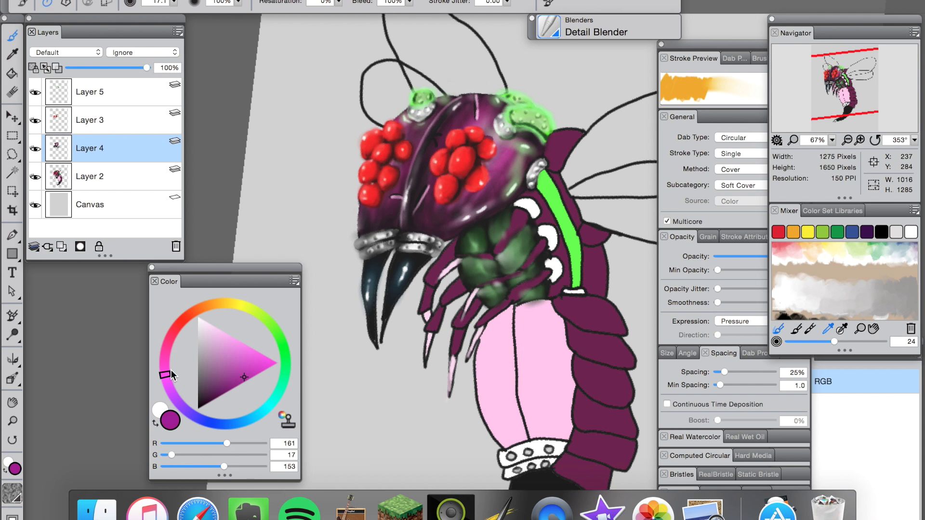
scroll(456, 242, "down", 3)
scroll(464, 248, "up", 5)
left_click_drag(486, 197, 483, 207)
key("super+z")
left_click(552, 28)
left_click(569, 61)
mouse_move(485, 194)
left_mouse_down()
mouse_move(473, 216)
mouse_move(494, 196)
mouse_move(477, 222)
mouse_move(438, 238)
mouse_move(526, 221)
mouse_move(498, 254)
mouse_move(463, 272)
mouse_move(530, 260)
mouse_move(447, 293)
mouse_move(446, 332)
mouse_move(396, 253)
mouse_move(385, 303)
mouse_move(416, 329)
mouse_move(422, 358)
mouse_move(418, 333)
left_mouse_up()
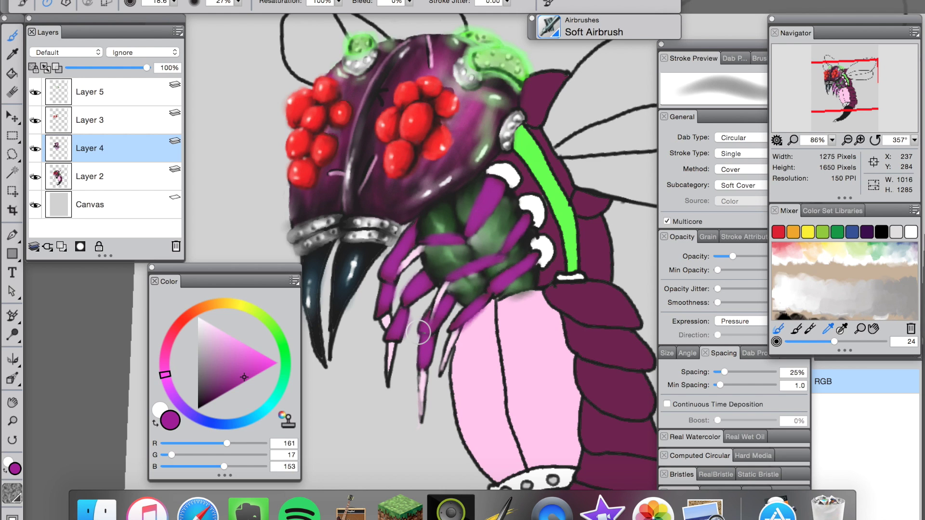
Step: Airbrush dark purple shadows along the edges of the small legs
left_click(213, 397)
mouse_move(493, 178)
left_mouse_down()
mouse_move(475, 226)
mouse_move(533, 227)
mouse_move(533, 262)
mouse_move(488, 299)
mouse_move(420, 290)
mouse_move(447, 312)
mouse_move(432, 337)
mouse_move(391, 288)
mouse_move(412, 238)
mouse_move(401, 289)
left_mouse_up()
left_click(212, 343)
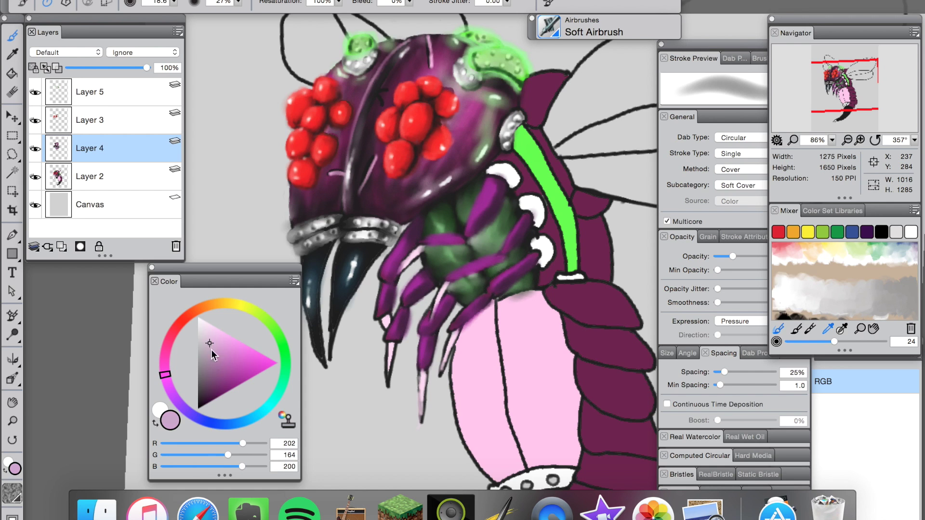
left_click_drag(482, 185, 472, 215)
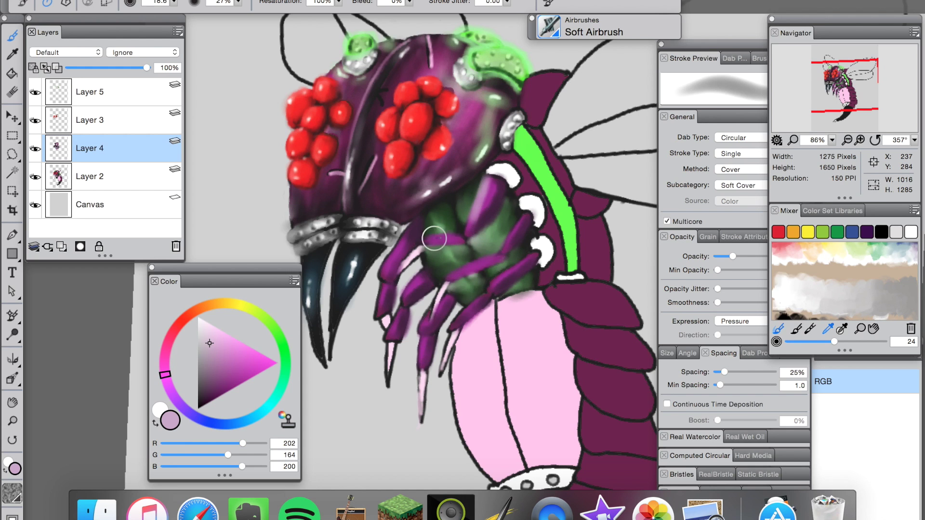
key("super+z")
Step: Airbrush light purple highlights (RGB 213, 133, 209) onto each segment of the small legs
left_click(222, 347)
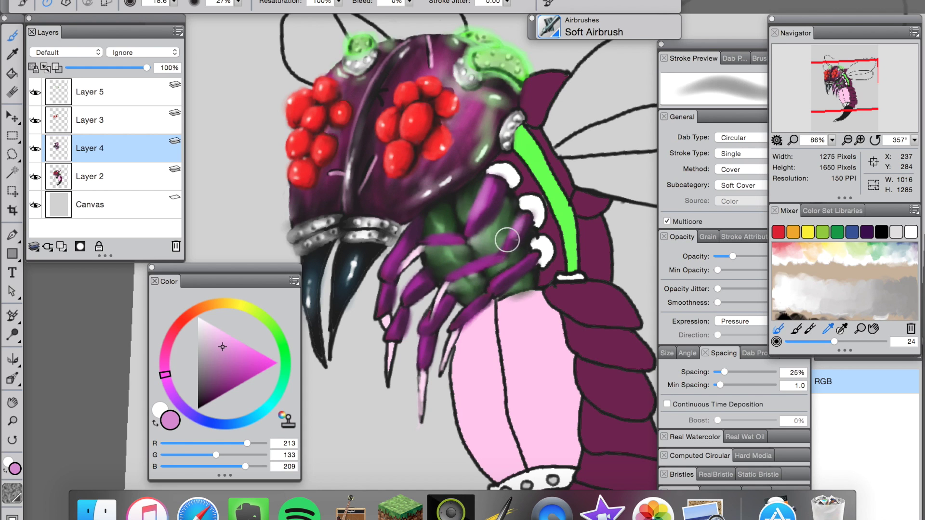
left_click_drag(437, 238, 450, 239)
left_click_drag(510, 272, 523, 264)
left_click_drag(521, 219, 514, 230)
left_click_drag(476, 305, 465, 312)
left_click_drag(425, 278, 413, 286)
left_click_drag(403, 249, 387, 305)
mouse_move(402, 313)
left_mouse_down()
mouse_move(396, 326)
mouse_move(425, 355)
left_mouse_up()
left_click_drag(444, 303, 432, 320)
Step: Add fine pale pink (RGB 254, 206, 252) highlights to the legs with the Detail Airbrush, then choose dark purple (RGB 51, 7, 49)
left_click(216, 337)
left_click(212, 326)
left_click(549, 27)
left_click(594, 62)
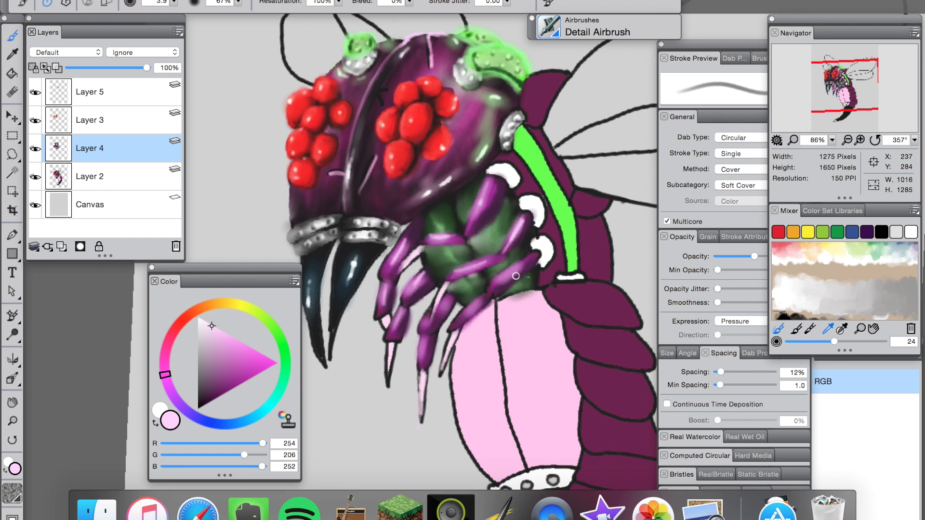
left_click(212, 399)
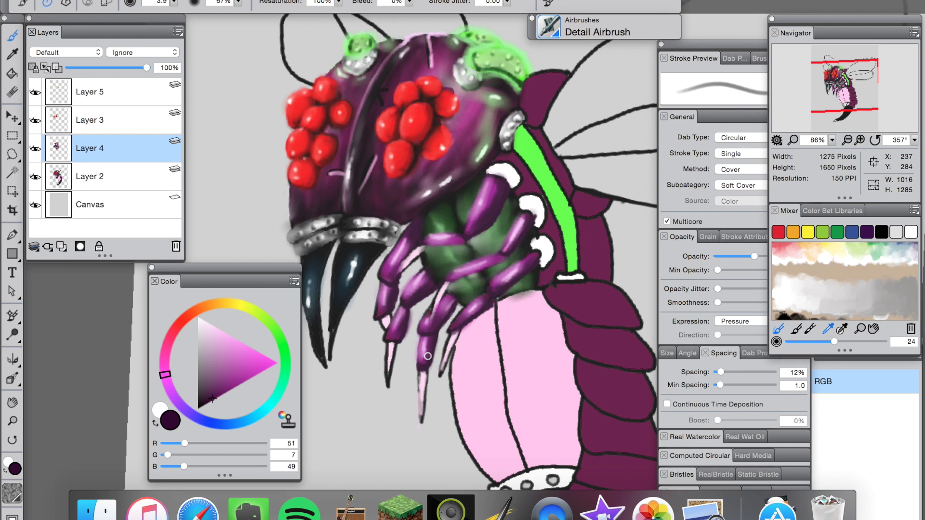
Step: Blend the head's highlights with the Detail Blender, including the central ridge on Layer 5
left_click(556, 29)
left_click(554, 61)
mouse_move(432, 39)
left_mouse_down()
mouse_move(434, 64)
mouse_move(432, 34)
mouse_move(467, 52)
mouse_move(423, 46)
left_mouse_up()
mouse_move(362, 192)
left_mouse_down()
mouse_move(378, 163)
mouse_move(361, 190)
left_mouse_up()
left_click_drag(324, 164, 328, 174)
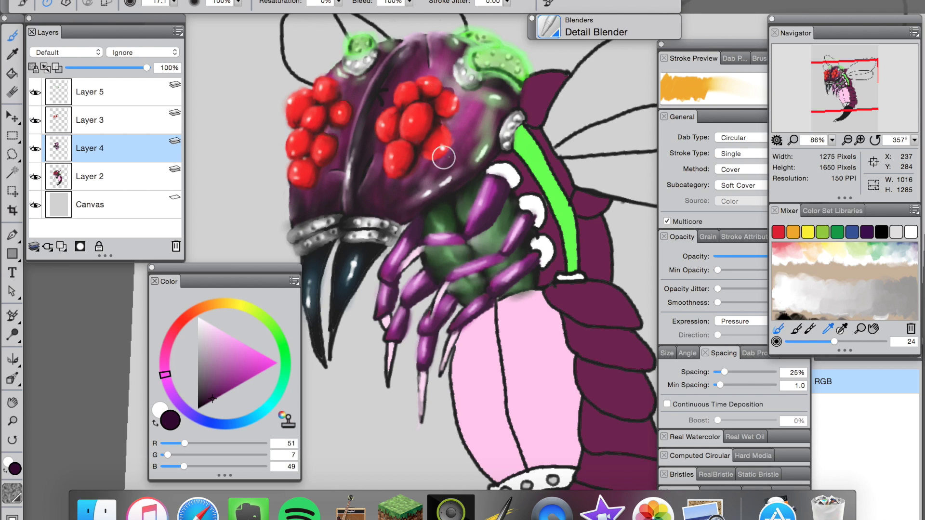
left_click(88, 92)
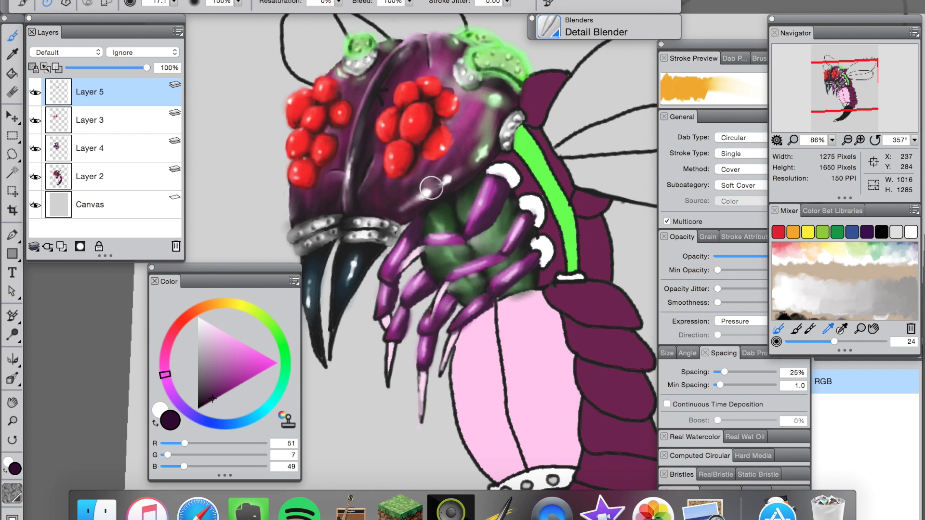
left_click_drag(367, 113, 348, 207)
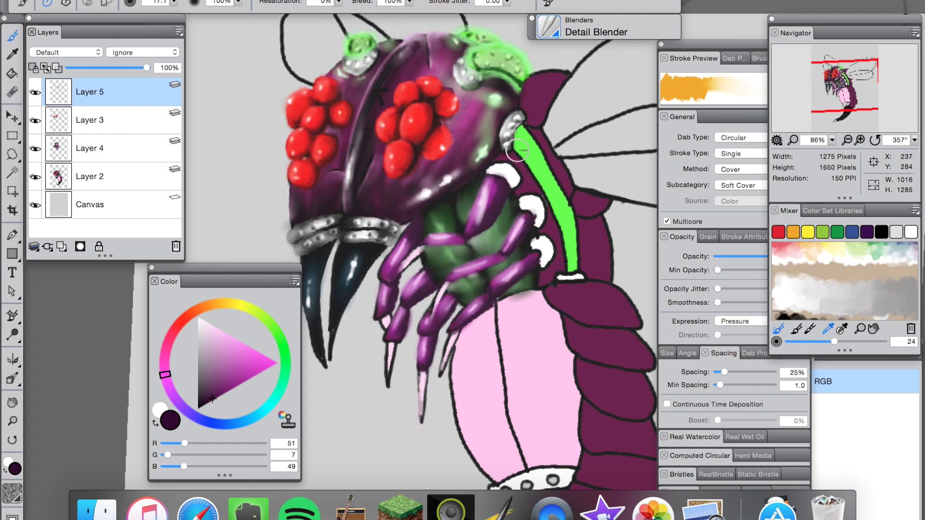
Step: Blend the small legs on Layer 4 and deepen their shading with dark purple using the Soft Airbrush
left_click(113, 148)
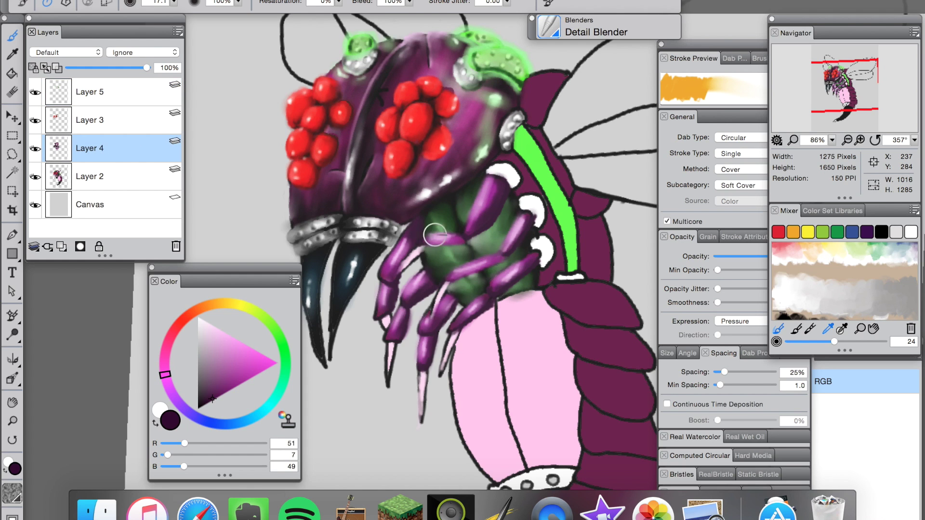
mouse_move(398, 324)
left_mouse_down()
mouse_move(406, 295)
mouse_move(397, 310)
left_mouse_up()
left_click(554, 31)
left_click(593, 60)
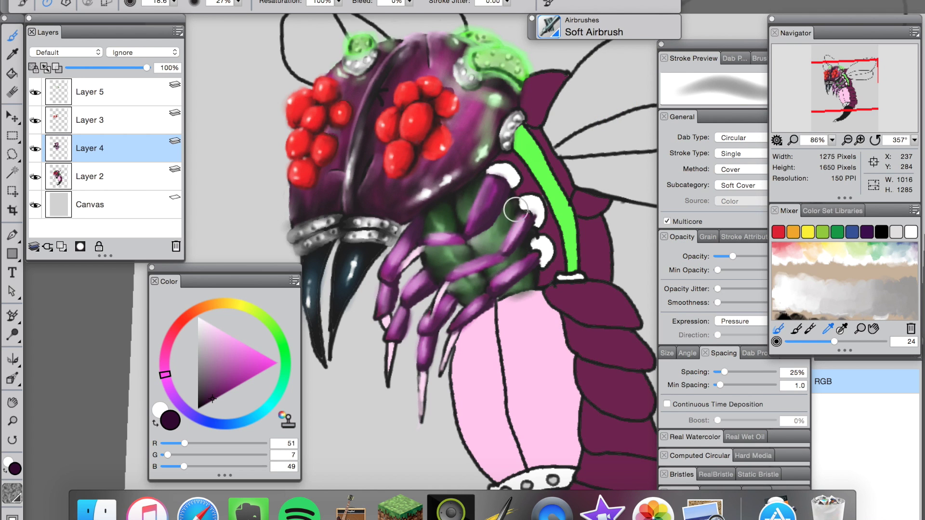
left_click_drag(426, 274, 418, 284)
left_click_drag(404, 240, 391, 288)
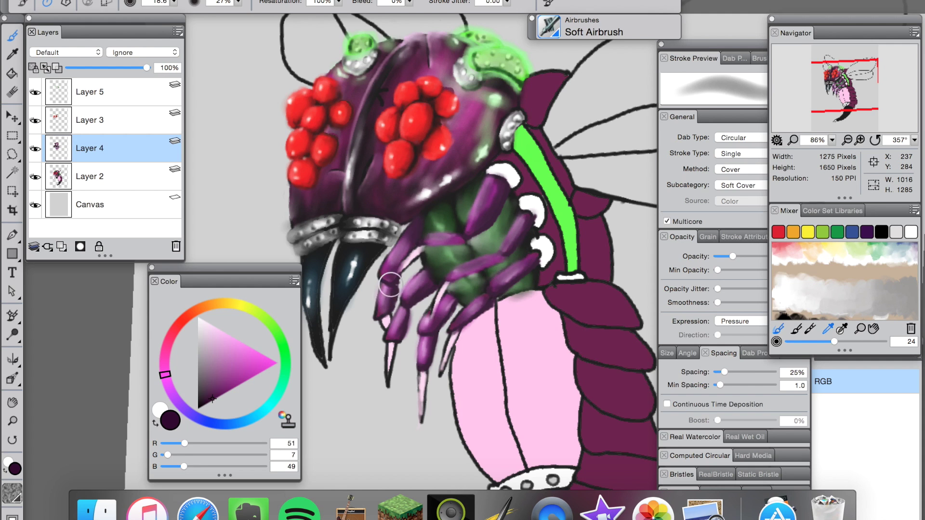
Step: Draw fine black detail and pale pink (RGB 255, 202, 253) highlights on the legs with the Detail Airbrush
left_click(198, 409)
left_click(553, 31)
left_click(594, 60)
left_click(491, 189)
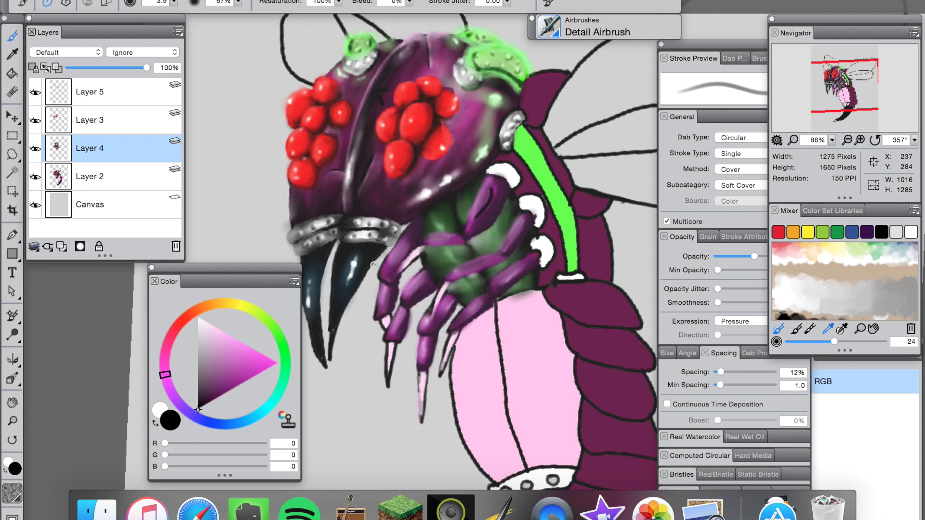
left_click(214, 327)
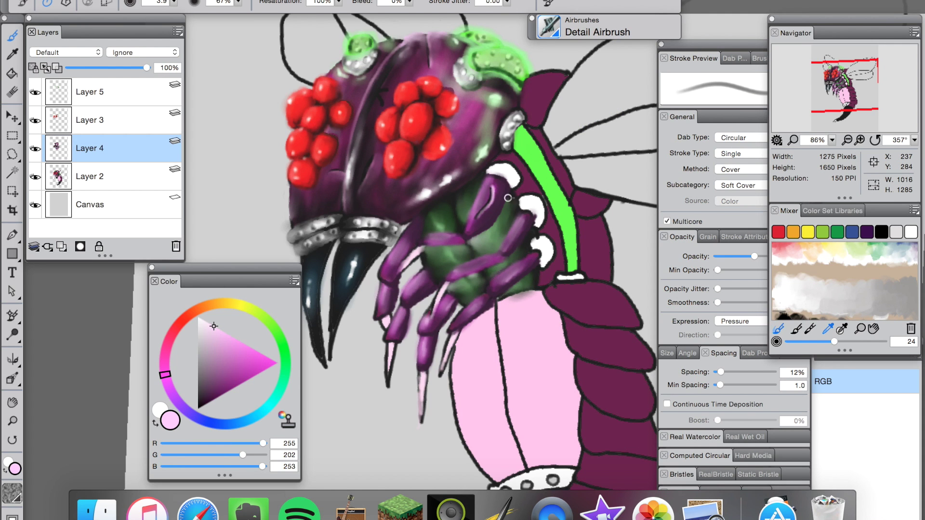
Step: Blend the new details on the uppermost leg with the Detail Blender
left_click(565, 28)
left_click(594, 59)
mouse_move(493, 184)
left_mouse_down()
mouse_move(476, 216)
mouse_move(514, 172)
left_mouse_up()
scroll(501, 189, "down", 5)
scroll(501, 190, "up", 5)
scroll(463, 181, "down", 2)
scroll(423, 172, "up", 2)
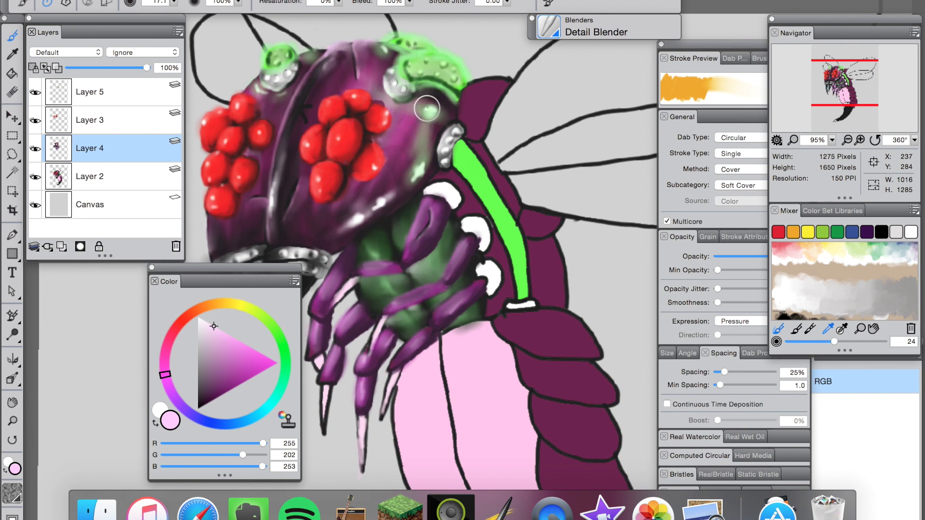
Step: Shade the three white plates beside the thorax with black on Layer 5 using the Soft Airbrush
left_click(103, 92)
left_click_drag(207, 378, 198, 410)
left_click(559, 28)
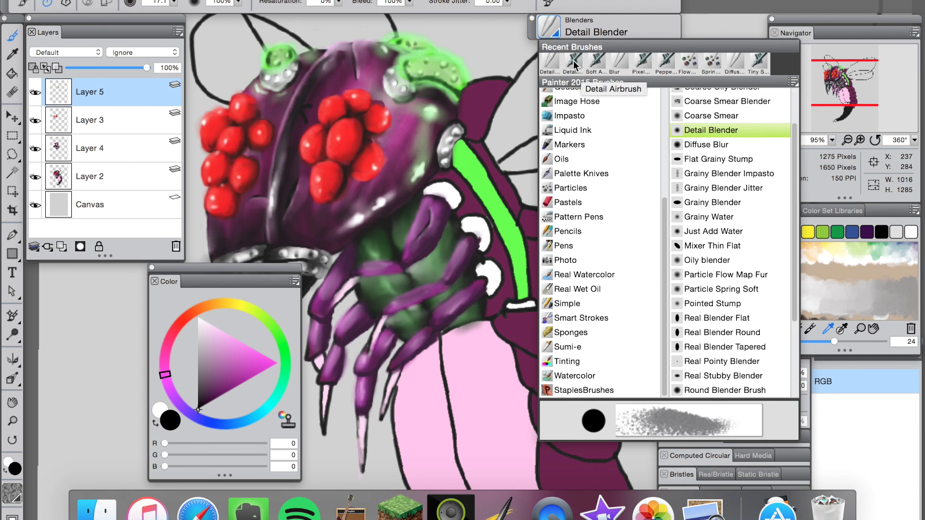
left_click(575, 70)
mouse_move(432, 192)
left_mouse_down()
mouse_move(451, 209)
mouse_move(457, 195)
mouse_move(482, 246)
mouse_move(490, 225)
mouse_move(475, 272)
mouse_move(493, 269)
mouse_move(491, 299)
left_mouse_up()
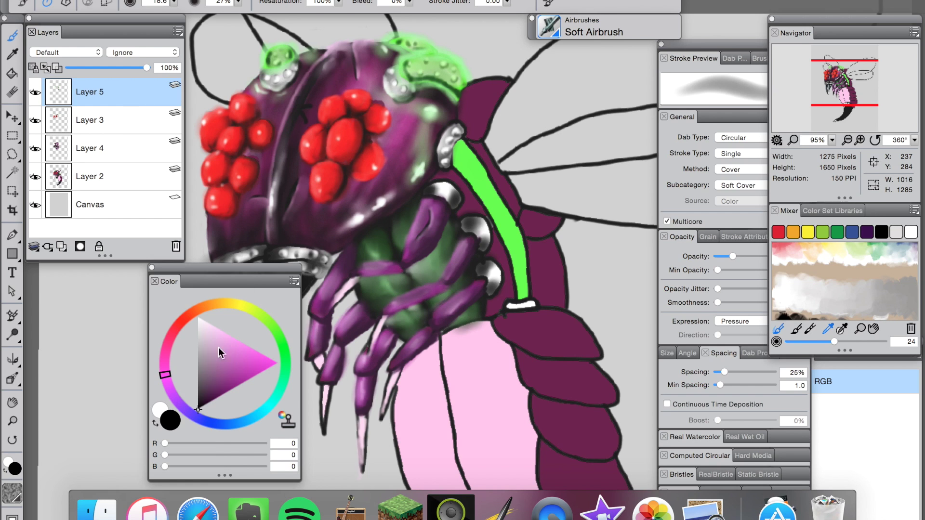
Step: Paint gray (RGB 141, 141, 141) bumps and black details on the three thorax plates with the Detail Airbrush
left_click(197, 358)
left_click(549, 27)
left_click(694, 167)
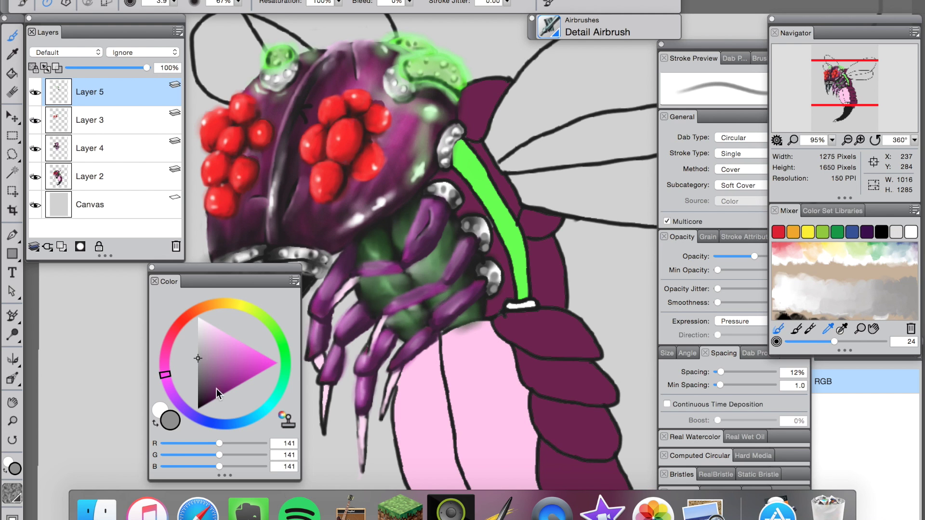
left_click(198, 409)
scroll(502, 175, "down", 4)
scroll(502, 175, "up", 6)
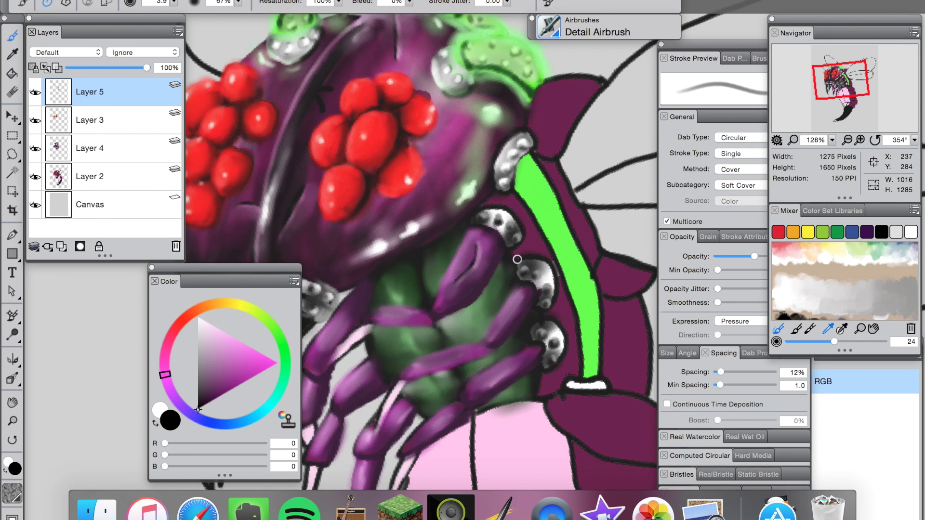
Step: Add white highlights to the metallic plates and black accents with the Detail Airbrush
left_click(198, 316)
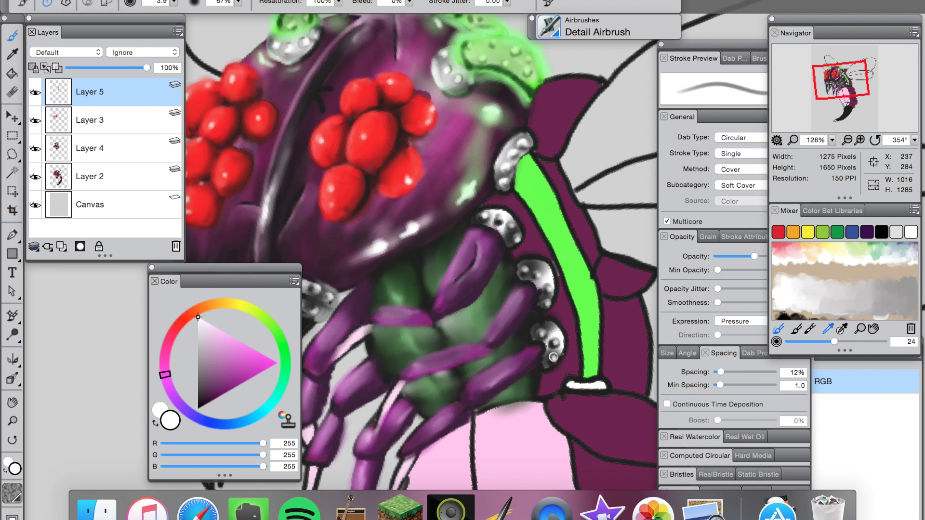
scroll(469, 183, "down", 5)
scroll(463, 135, "up", 5)
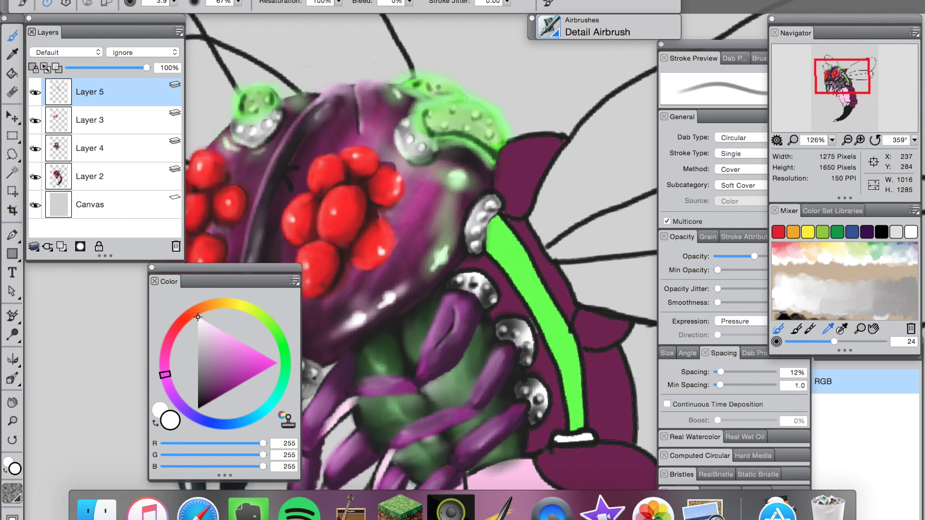
left_click(198, 409)
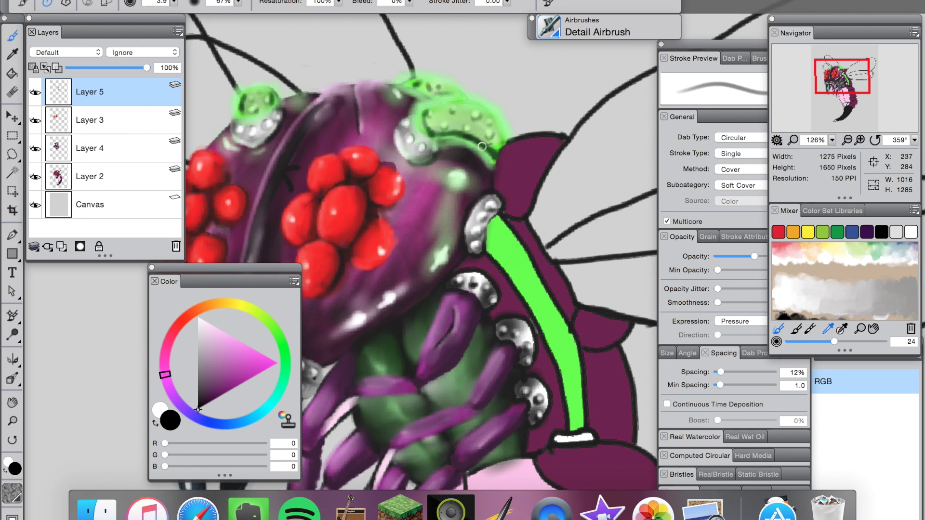
scroll(428, 186, "down", 5)
scroll(427, 186, "up", 4)
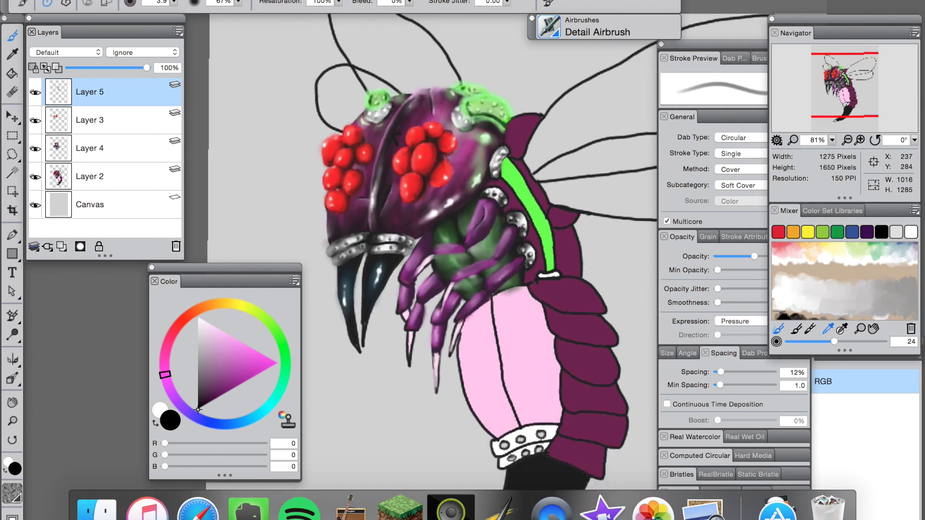
scroll(427, 186, "down", 5)
scroll(437, 168, "up", 5)
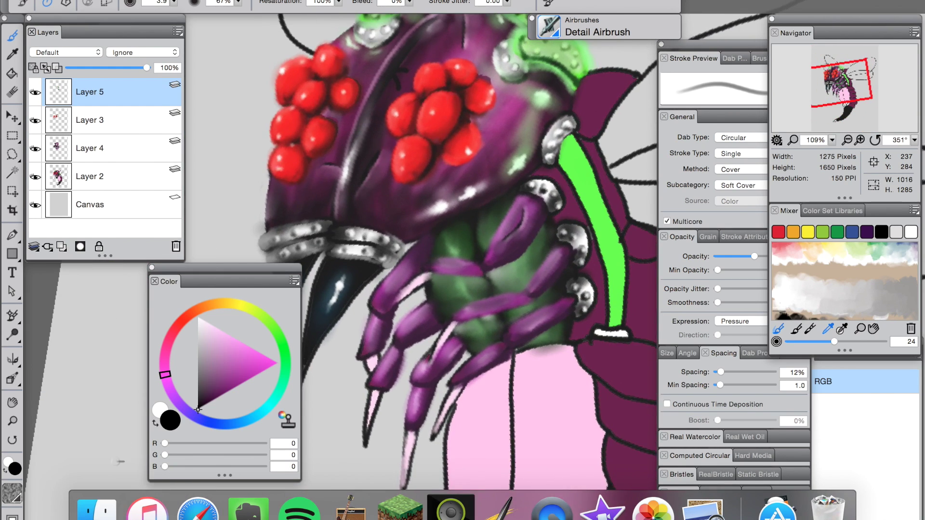
Step: Paint the claws at the leg tips pale pink (RGB 255, 224, 255) on Layer 5 with the Detail Airbrush
left_click(207, 322)
left_click_drag(451, 329, 423, 455)
left_click_drag(378, 390, 366, 413)
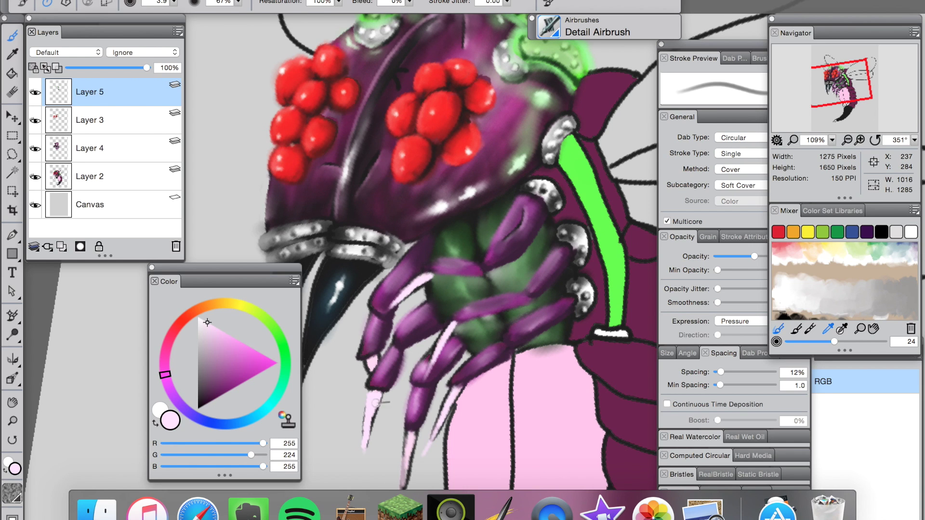
key("super+z")
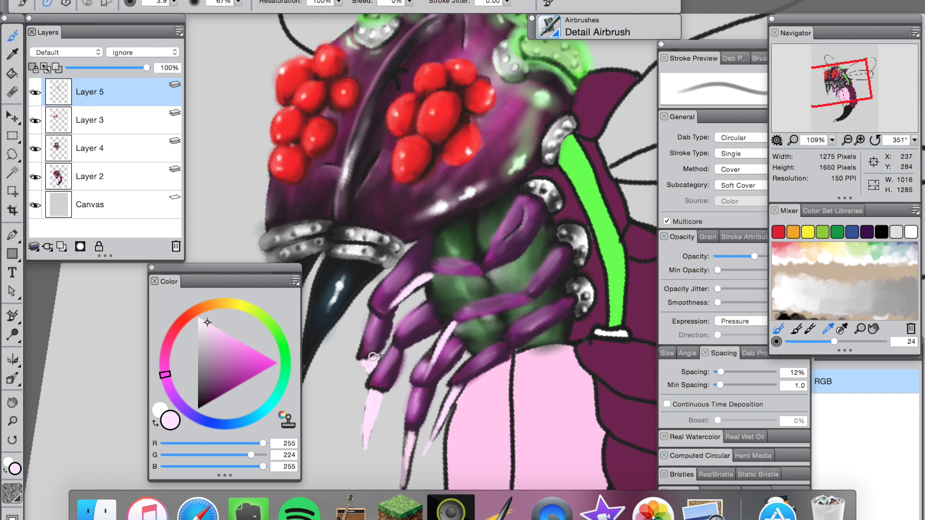
scroll(401, 427, "down", 3)
scroll(356, 396, "up", 3)
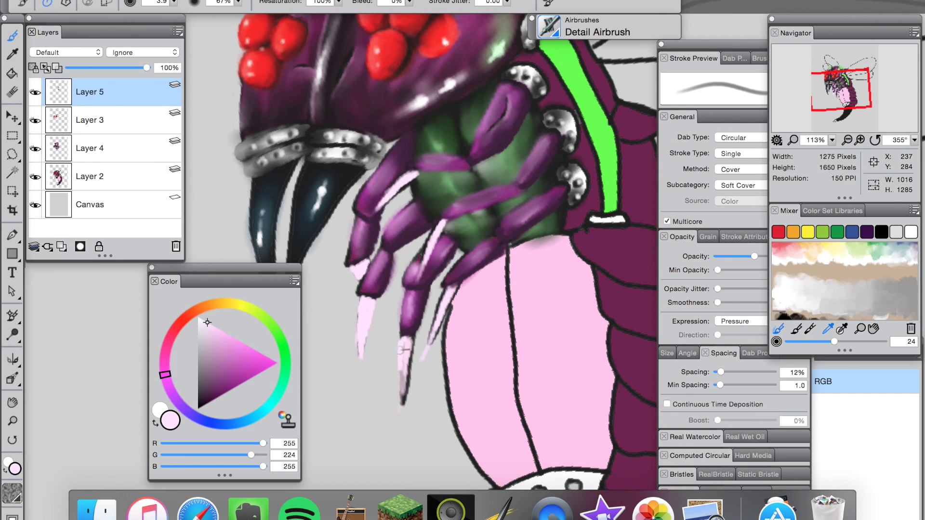
left_click_drag(403, 403, 406, 348)
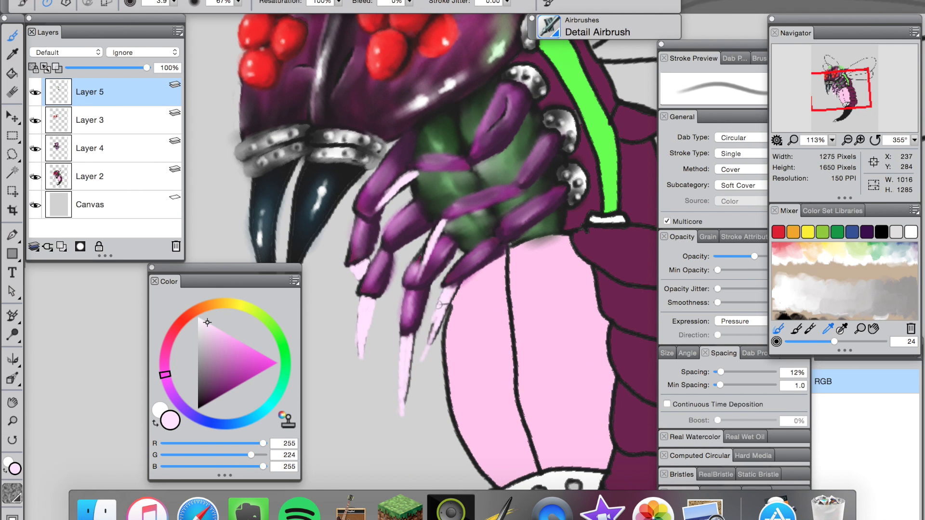
Step: Add a soft pale pink (RGB 255, 242, 255) glow over the claws and lower legs with the Soft Airbrush
left_click(597, 32)
left_click(702, 334)
mouse_move(372, 296)
left_mouse_down()
mouse_move(356, 355)
mouse_move(371, 308)
left_mouse_up()
key("super+z")
left_click(202, 319)
mouse_move(367, 264)
left_mouse_down()
mouse_move(359, 270)
mouse_move(360, 256)
mouse_move(364, 346)
mouse_move(407, 289)
mouse_move(405, 410)
mouse_move(452, 301)
mouse_move(409, 269)
left_mouse_up()
left_click_drag(474, 264, 455, 275)
left_click_drag(427, 250, 418, 280)
left_click_drag(389, 235, 402, 219)
scroll(450, 246, "down", 6)
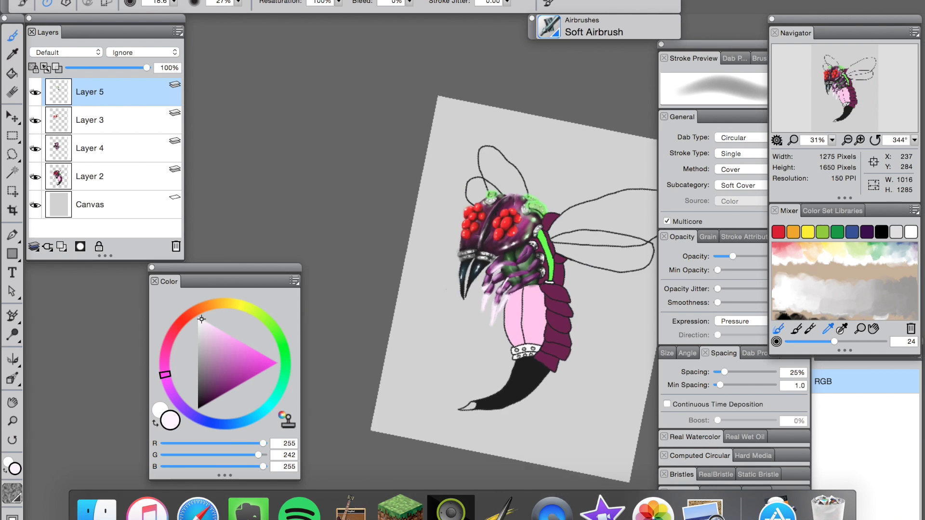
scroll(396, 222, "up", 5)
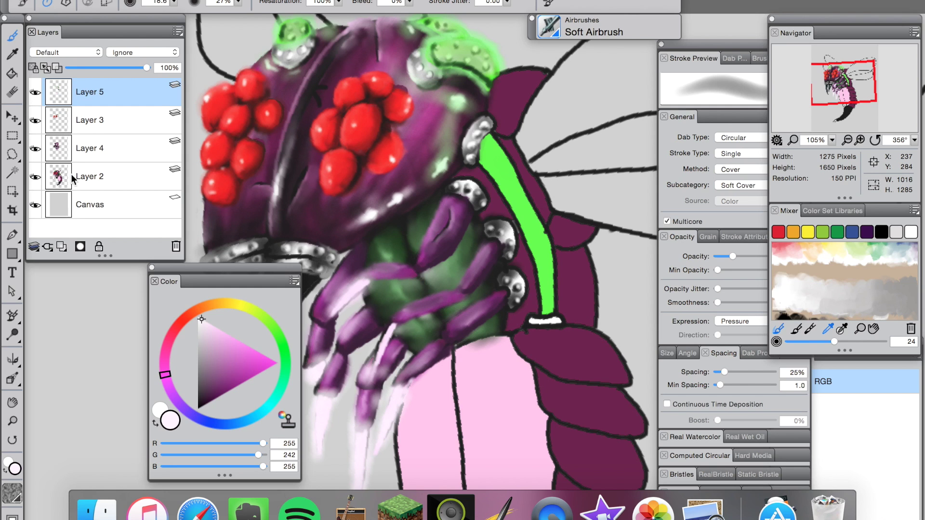
Step: Darken the upper legs beside the thorax plates with black on Layer 4 using the Soft Airbrush
left_click(121, 148)
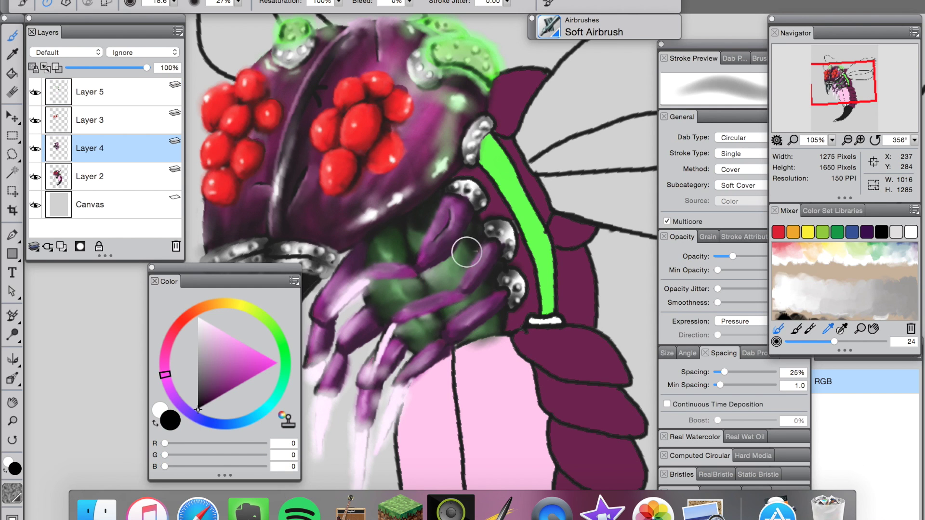
mouse_move(445, 198)
left_mouse_down()
mouse_move(463, 209)
mouse_move(377, 237)
mouse_move(438, 222)
mouse_move(453, 247)
mouse_move(458, 216)
mouse_move(475, 275)
mouse_move(504, 298)
mouse_move(491, 307)
mouse_move(505, 318)
mouse_move(454, 278)
left_mouse_up()
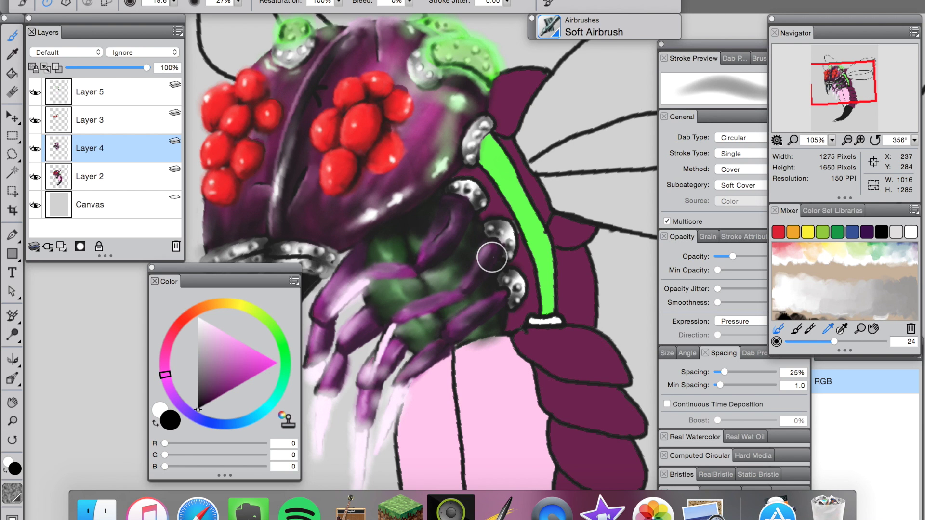
scroll(493, 258, "down", 8)
scroll(493, 258, "up", 4)
scroll(482, 258, "up", 5)
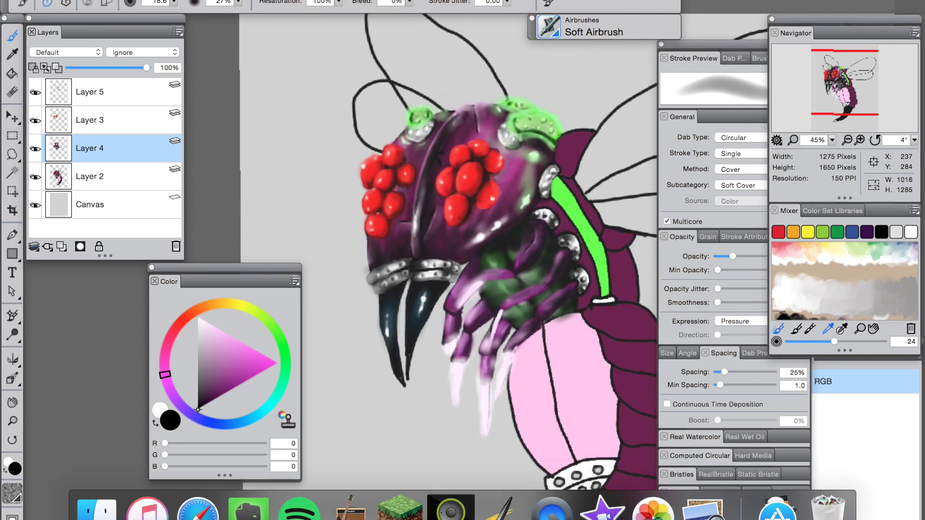
Step: Add light pink (RGB 255, 192, 253) Soft Airbrush highlights around the legs beside the mandibles, undoing the last stroke
left_click_drag(230, 350, 198, 316)
left_click(217, 329)
left_click_drag(391, 231, 383, 242)
mouse_move(405, 212)
left_mouse_down()
mouse_move(372, 256)
mouse_move(352, 332)
left_mouse_up()
key("super+z")
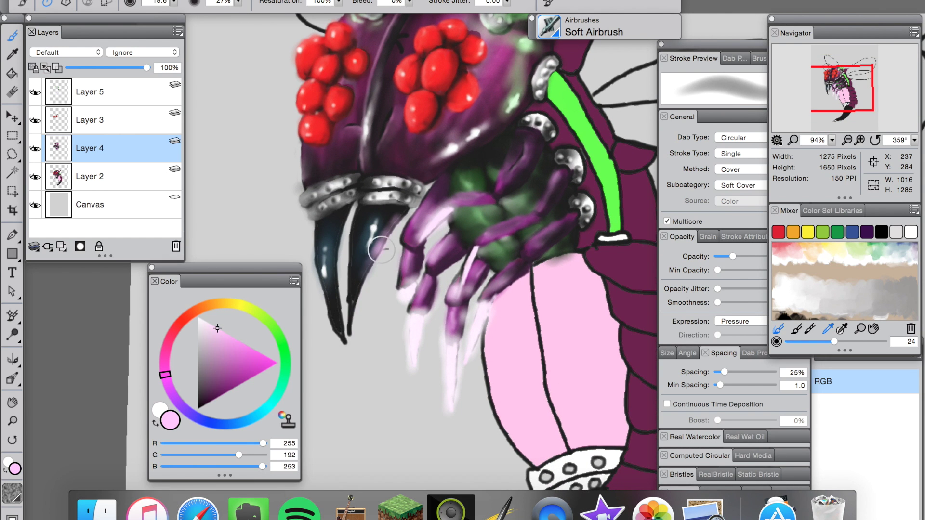
scroll(381, 250, "down", 5)
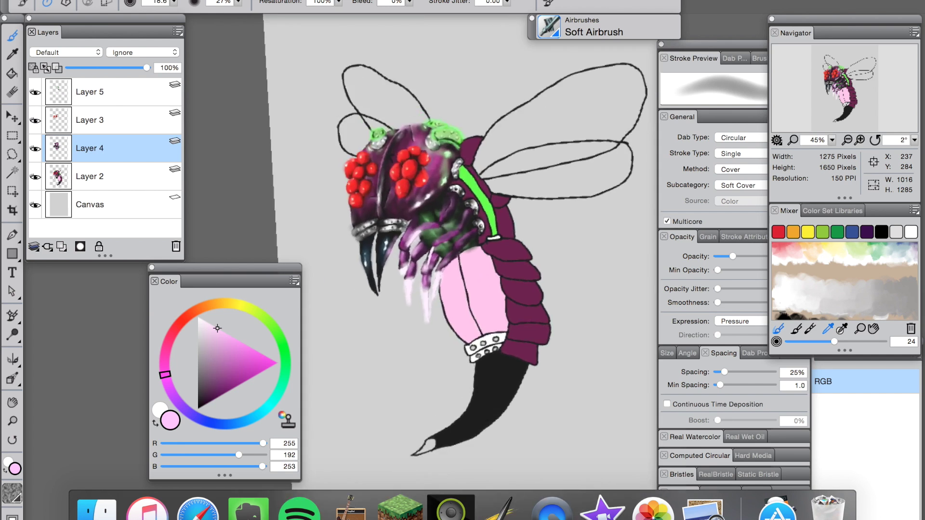
scroll(380, 250, "up", 5)
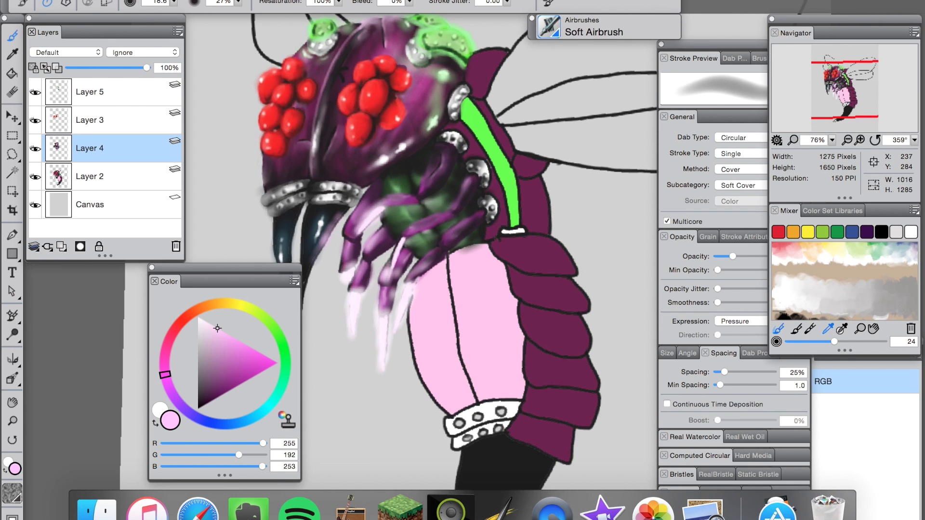
Step: Define the upper legs with fine black details using the Detail Airbrush
left_click(198, 409)
left_click(549, 27)
left_click(599, 60)
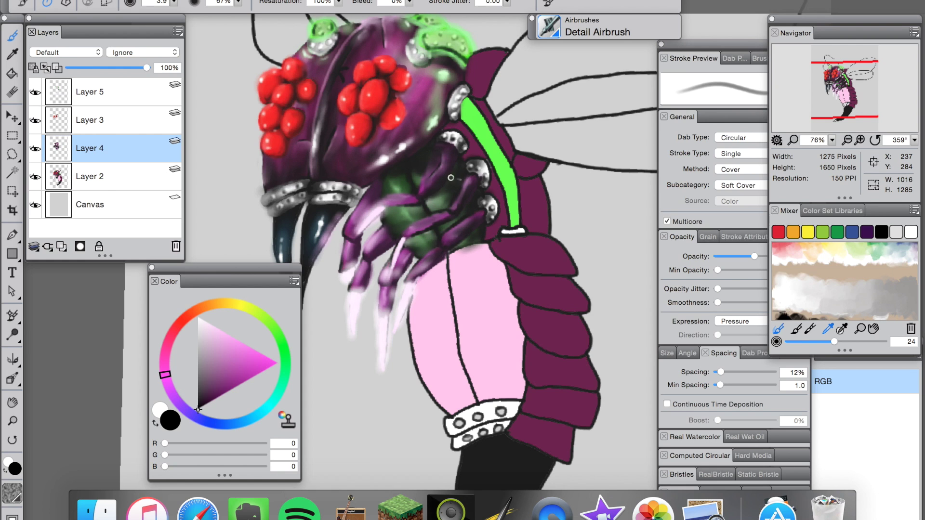
left_click(597, 28)
left_click(599, 60)
Step: Shade the bright green thorax strip with dark green and highlight its length with light green
left_click(284, 352)
left_click(207, 396)
mouse_move(469, 115)
left_mouse_down()
mouse_move(495, 151)
mouse_move(511, 207)
left_mouse_up()
left_click(209, 326)
mouse_move(469, 105)
left_mouse_down()
mouse_move(507, 172)
mouse_move(514, 212)
left_mouse_up()
Step: Paint a series of dark green (RGB 73, 113, 75) dots along the green strip with the Detail Airbrush
left_click(209, 333)
left_click(559, 30)
left_click(581, 60)
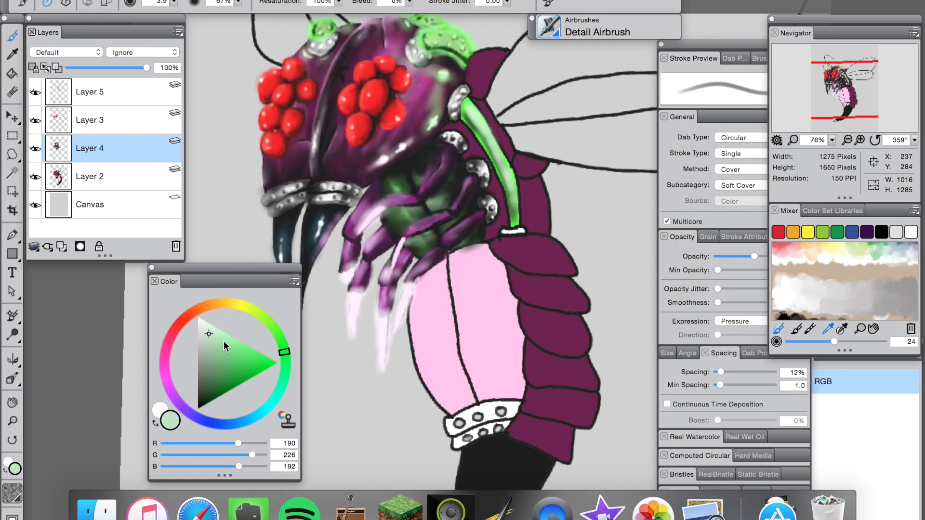
left_click(211, 376)
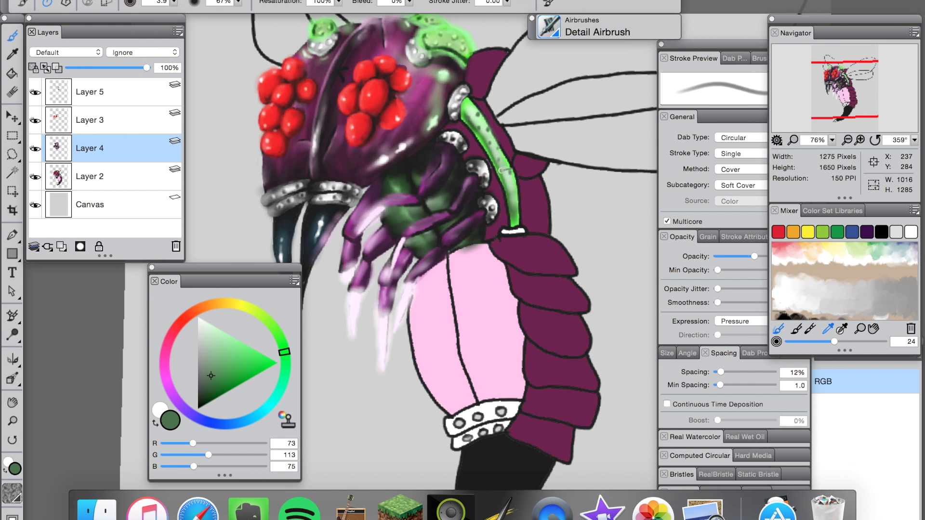
scroll(435, 145, "up", 5)
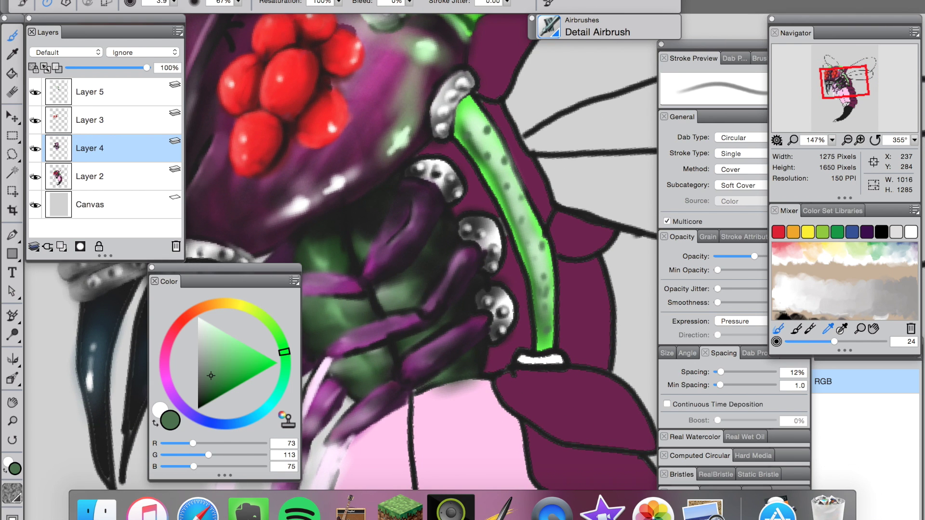
Step: Add white highlights to the strip's dots and give the small white plate at its lower end metallic shading
left_click(198, 317)
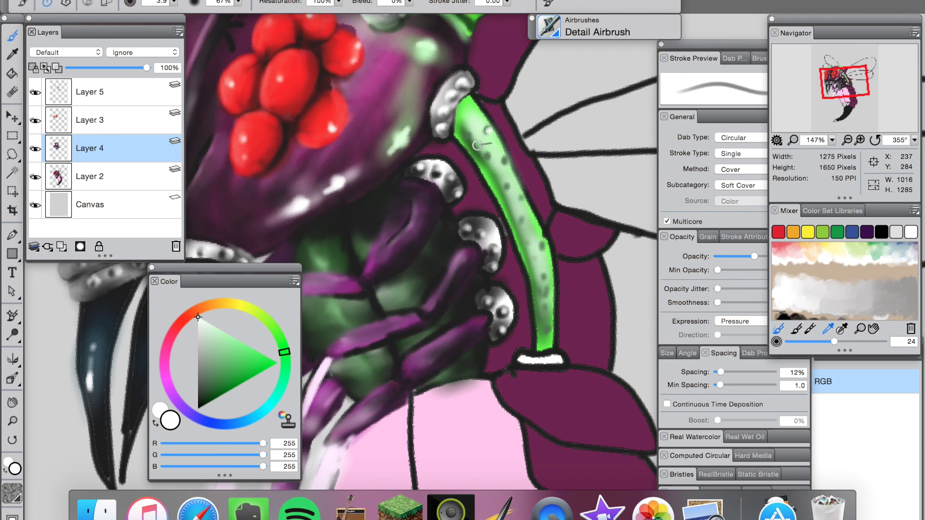
left_click(508, 184)
left_click(559, 30)
left_click(580, 63)
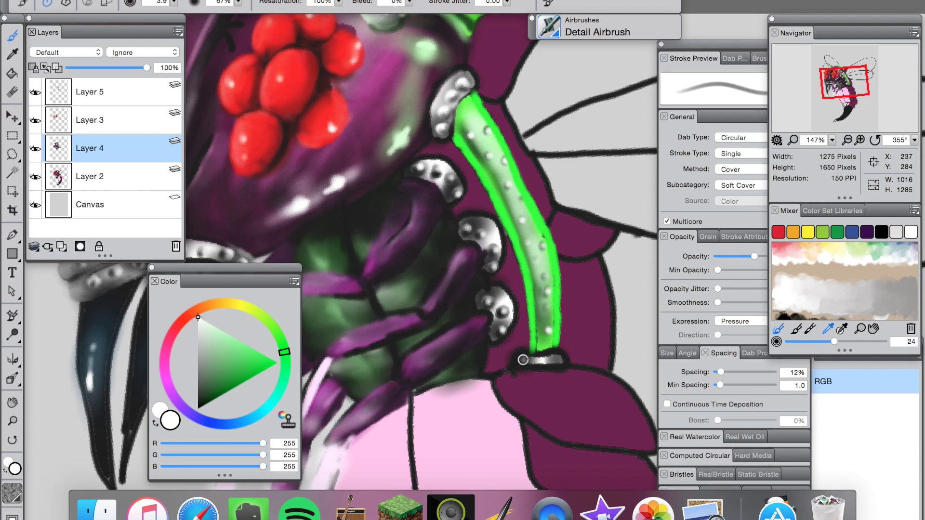
scroll(535, 295, "down", 5)
scroll(535, 295, "up", 4)
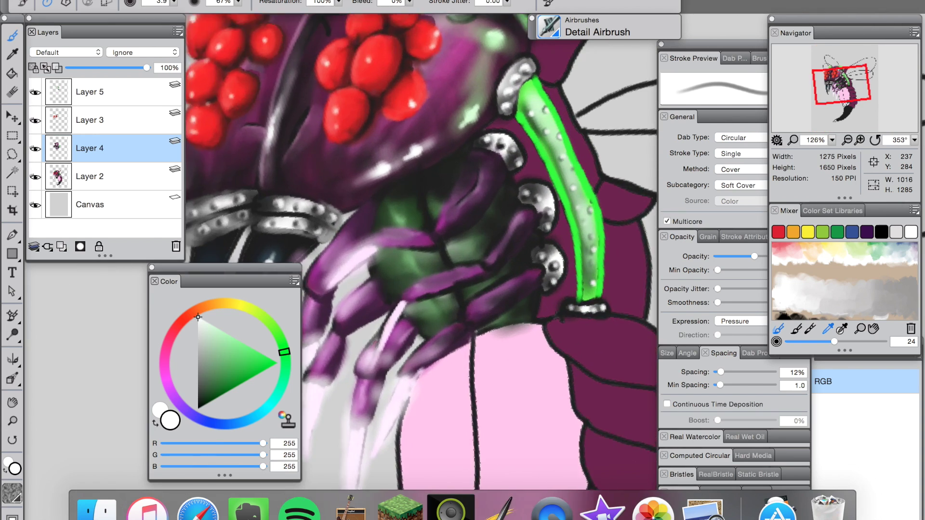
scroll(534, 294, "down", 3)
scroll(434, 260, "down", 2)
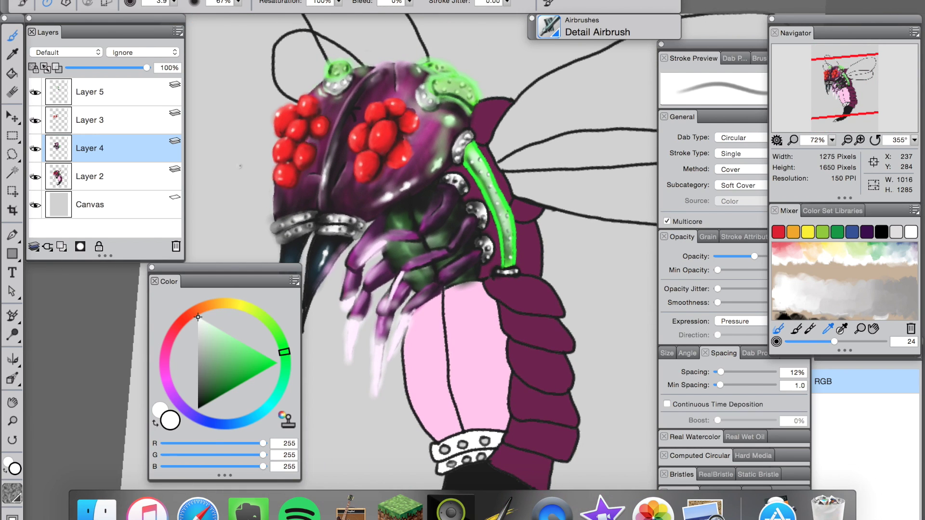
Step: Shade the purple segment behind the green strip with near-black (RGB 11, 2, 12) on Layer 2 using the Soft Airbrush
left_click(118, 176)
scroll(477, 207, "down", 1)
scroll(477, 207, "up", 3)
left_click(167, 383)
left_click(205, 406)
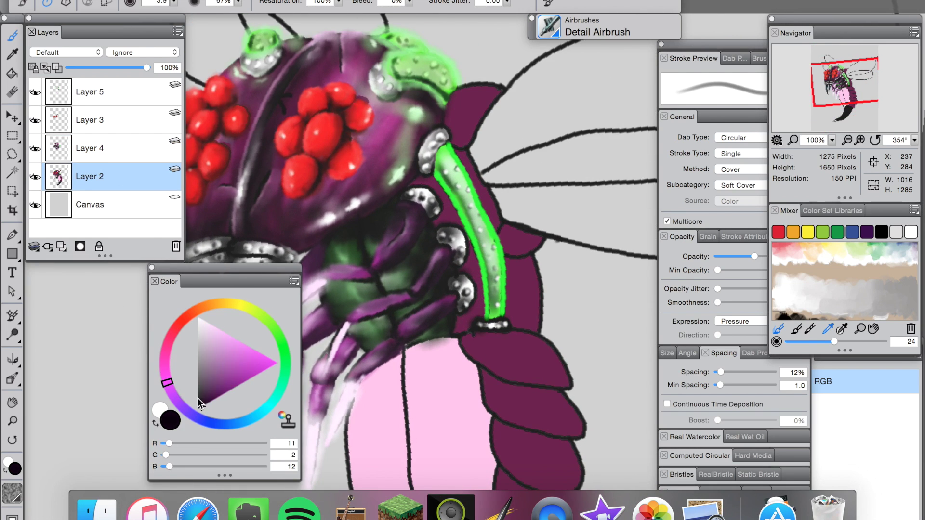
left_click(569, 19)
left_click(713, 340)
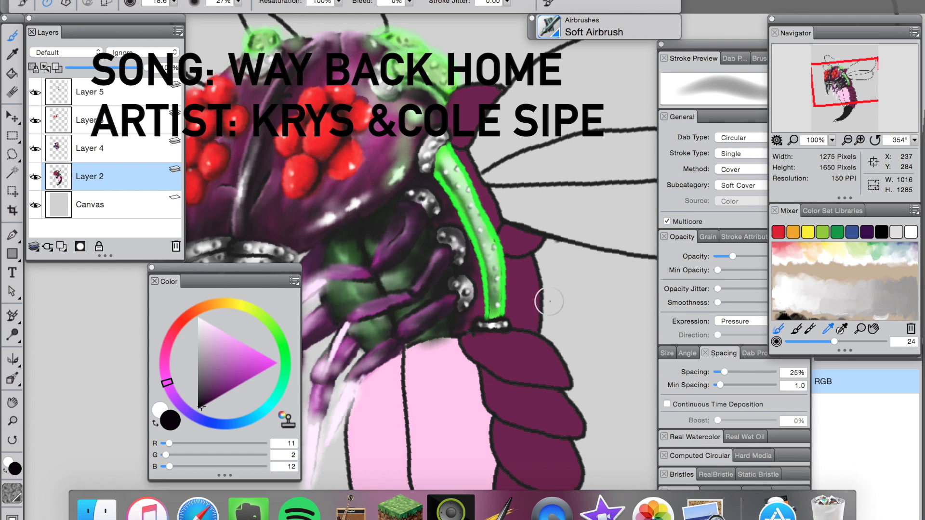
scroll(543, 298, "down", 2)
mouse_move(504, 308)
left_mouse_down()
mouse_move(504, 260)
mouse_move(520, 262)
left_mouse_up()
Step: Build up the purple segment behind the strip with dark purple (RGB 64, 2, 68) and bright purple (RGB 143, 2, 152)
left_click(220, 397)
left_click_drag(512, 295, 513, 270)
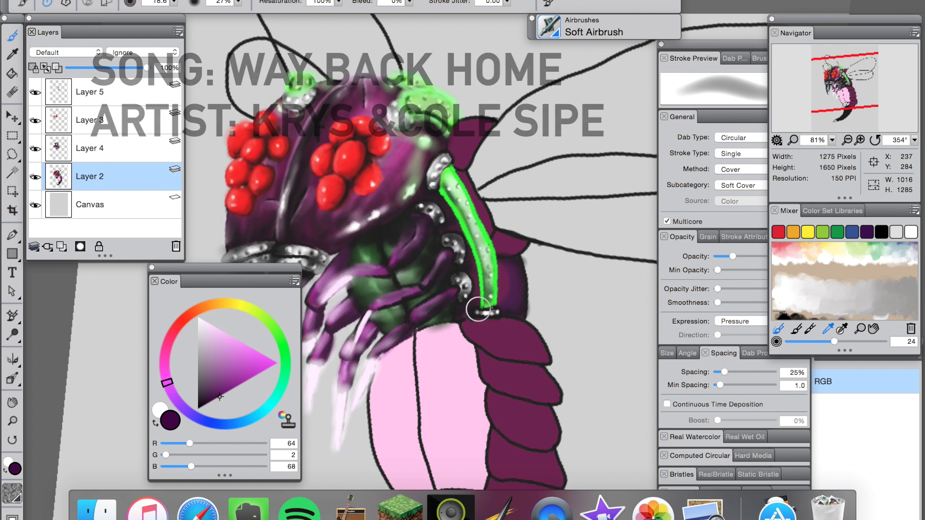
left_click(246, 382)
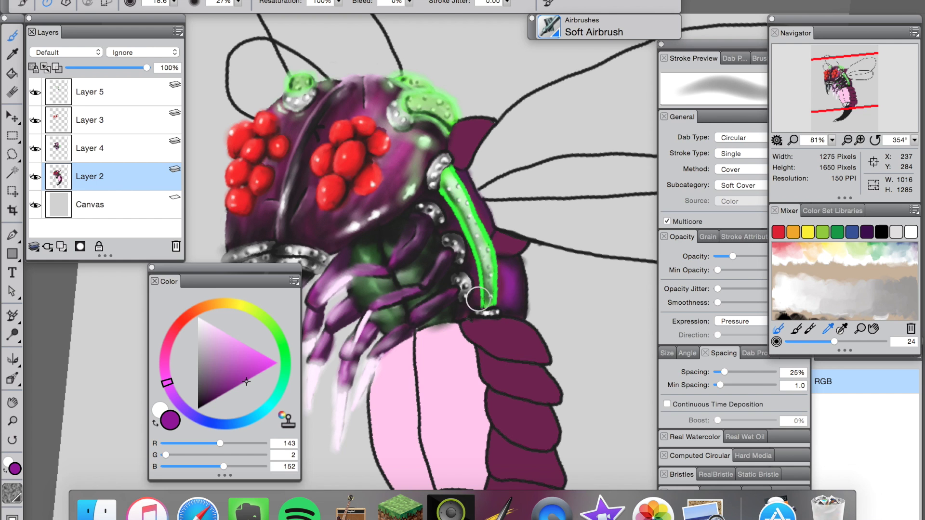
scroll(498, 270, "down", 8)
scroll(461, 253, "down", 1)
scroll(461, 253, "up", 8)
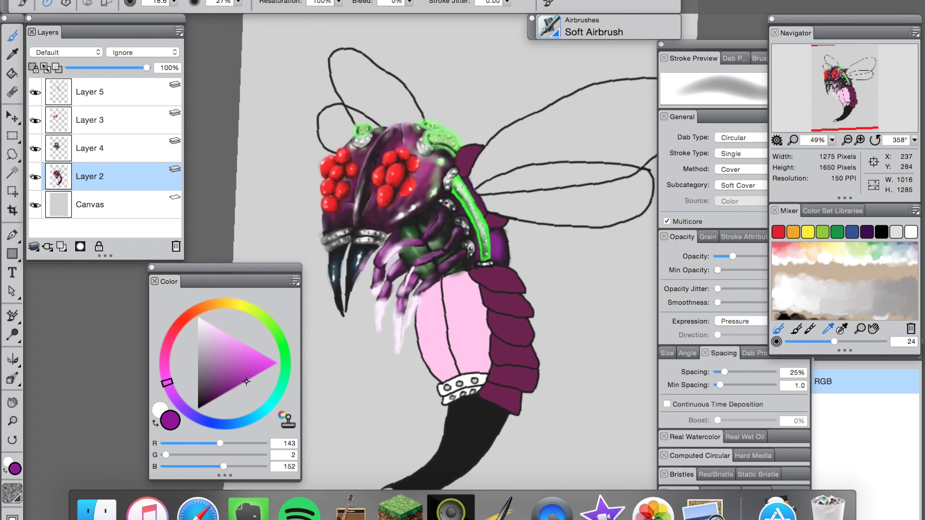
Step: Paint a black crease and a light pink (RGB 251, 186, 255) highlight on the purple segment with the Detail Airbrush
left_click(198, 410)
left_click(551, 29)
left_click(694, 109)
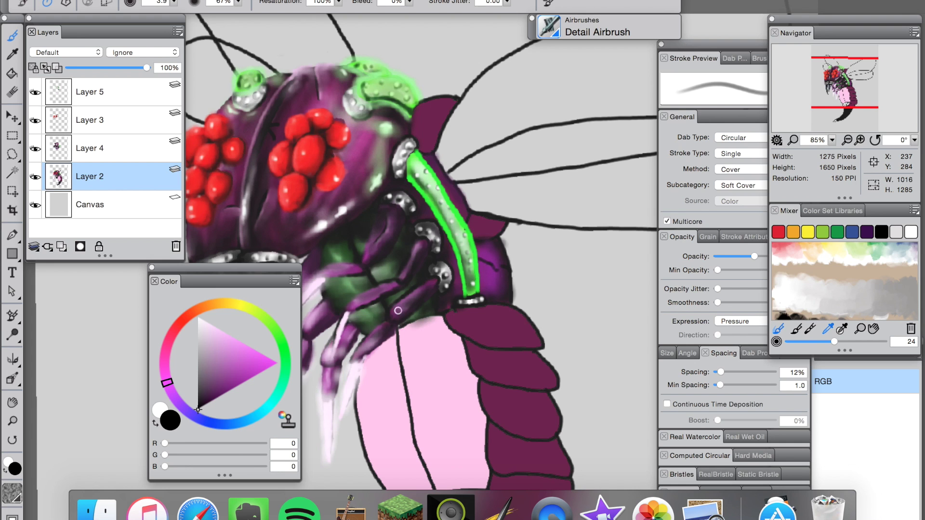
left_click(219, 329)
Step: Blend the crease and pink highlight on the purple segment with the Detail Blender
left_click(568, 29)
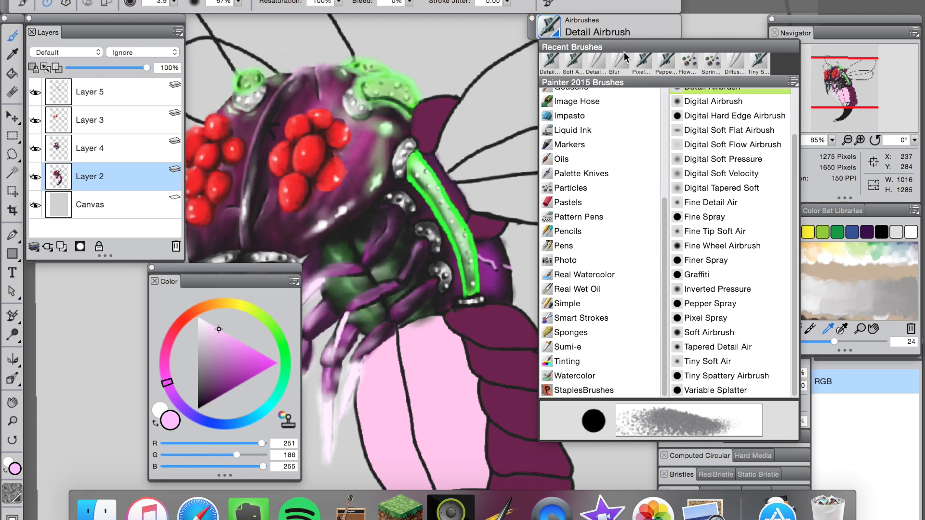
left_click(604, 61)
mouse_move(488, 252)
left_mouse_down()
mouse_move(501, 262)
mouse_move(491, 260)
left_mouse_up()
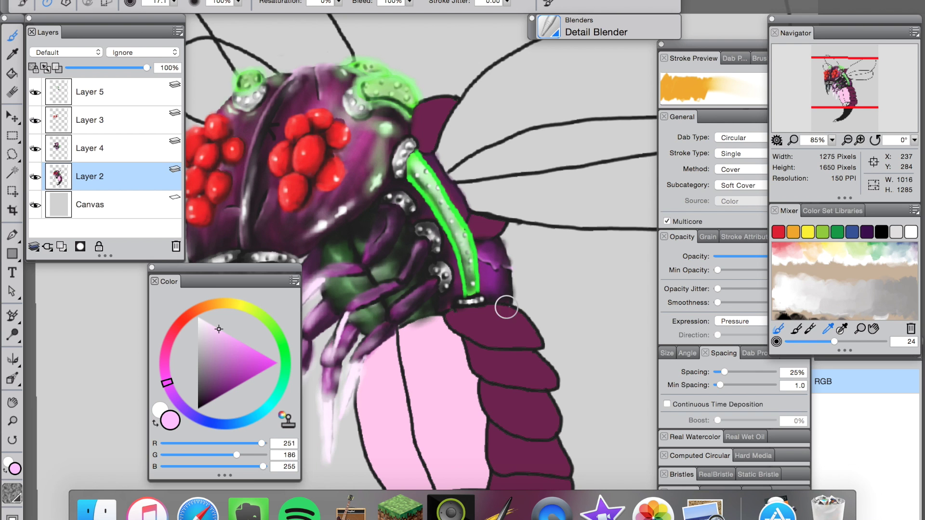
scroll(508, 294, "down", 5)
scroll(349, 221, "up", 5)
Step: Airbrush a soft light green (RGB 188, 255, 189) glow around the green strip on Layer 2 and over its metal plates on Layer 5
left_click(284, 350)
left_click_drag(268, 356, 218, 328)
left_click(563, 27)
left_click(574, 63)
mouse_move(417, 176)
left_mouse_down()
mouse_move(402, 183)
mouse_move(415, 198)
mouse_move(397, 159)
mouse_move(453, 260)
mouse_move(458, 297)
mouse_move(482, 299)
mouse_move(472, 245)
mouse_move(477, 305)
left_mouse_up()
scroll(451, 271, "down", 5)
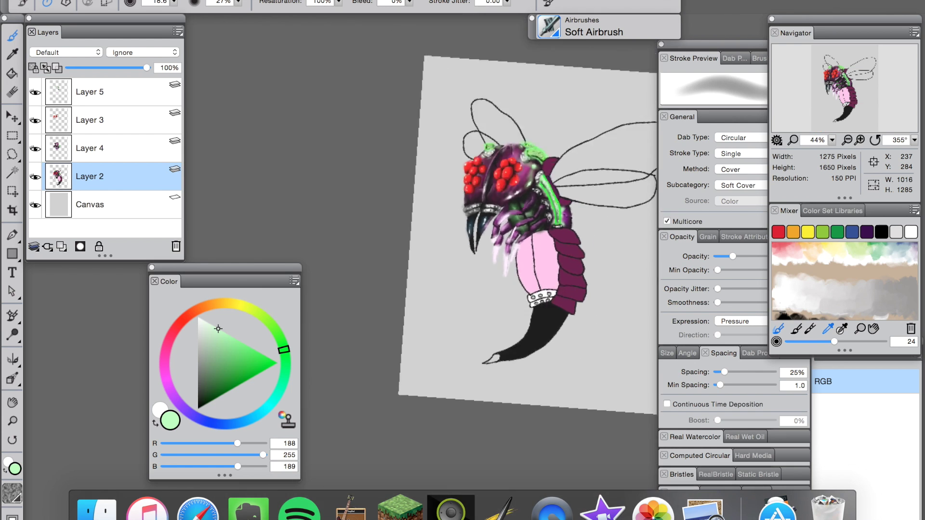
scroll(418, 129, "up", 6)
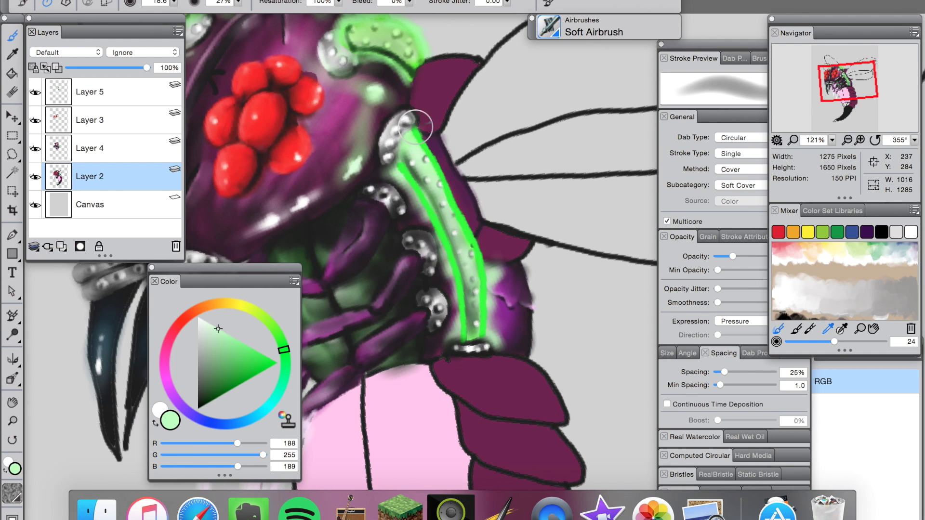
left_click(118, 93)
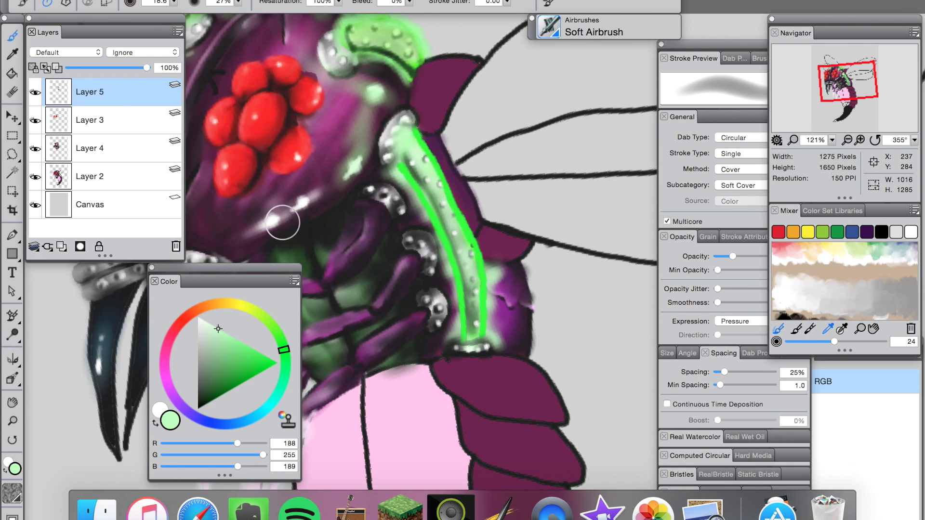
Step: Shade the back edge and the two purple spikes behind the strip with sampled dark purple on Layer 2
left_click(115, 184)
left_click(453, 166, "alt")
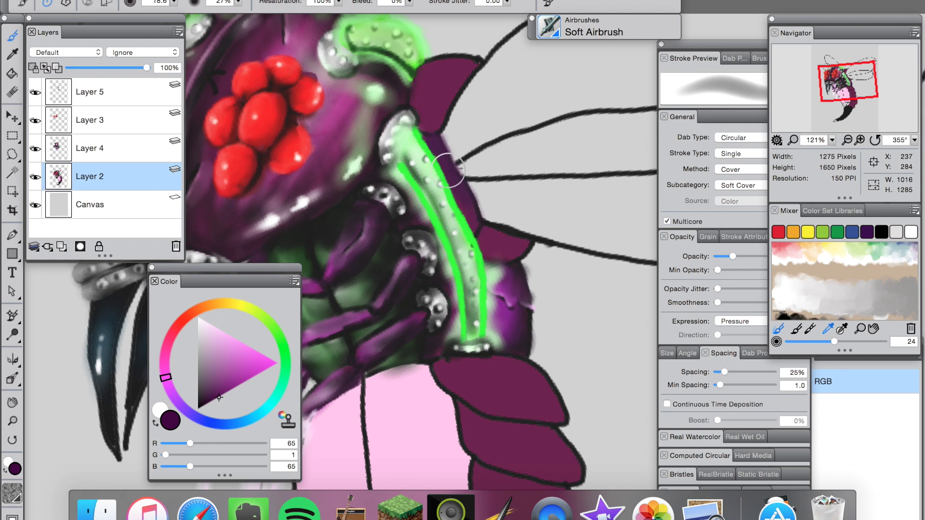
left_click(415, 92, "alt")
mouse_move(418, 74)
left_mouse_down()
mouse_move(429, 117)
mouse_move(468, 71)
left_mouse_up()
left_click_drag(488, 234, 514, 254)
Step: Brighten the centers of the two purple spikes with purples up to RGB 113, 1, 112 using the Soft Airbrush
left_click(221, 396)
mouse_move(436, 70)
left_mouse_down()
mouse_move(425, 89)
mouse_move(462, 77)
mouse_move(471, 223)
mouse_move(448, 66)
left_mouse_up()
left_click(234, 389)
left_click_drag(510, 245, 510, 239)
scroll(455, 120, "down", 5)
scroll(456, 121, "up", 7)
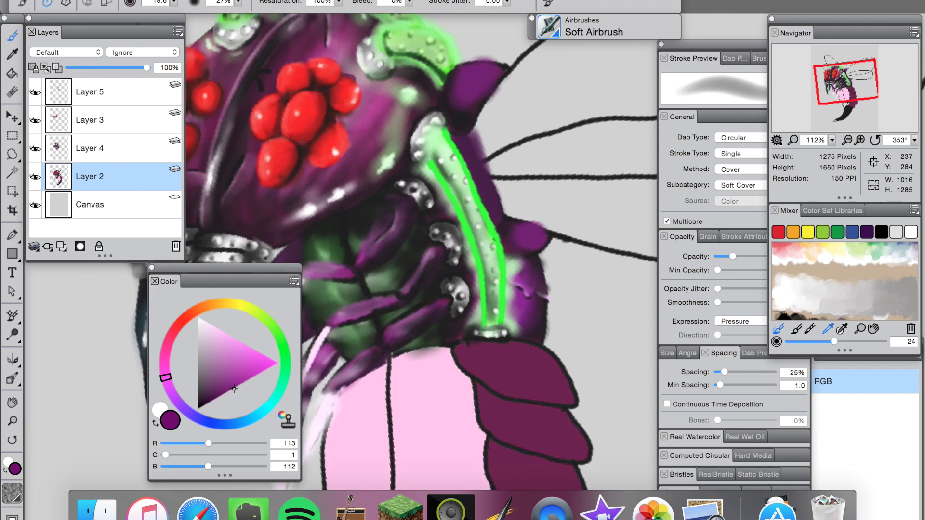
Step: Paint a black crease and light pink highlights on the upper purple spike with the Detail Airbrush
left_click_drag(208, 395, 189, 420)
left_click(599, 21)
left_click(597, 61)
left_click_drag(397, 94, 398, 124)
left_click(215, 327)
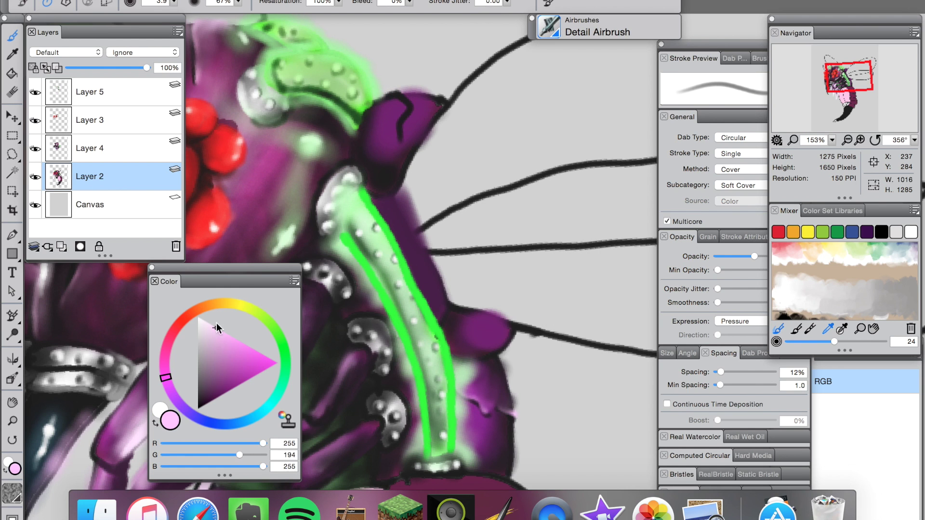
Step: Blend the crease and highlights on the upper purple spike with the Detail Blender
left_click(560, 27)
left_click(574, 65)
mouse_move(403, 141)
left_mouse_down()
mouse_move(416, 104)
mouse_move(431, 96)
mouse_move(388, 118)
mouse_move(436, 96)
mouse_move(415, 99)
left_mouse_up()
scroll(414, 99, "down", 10)
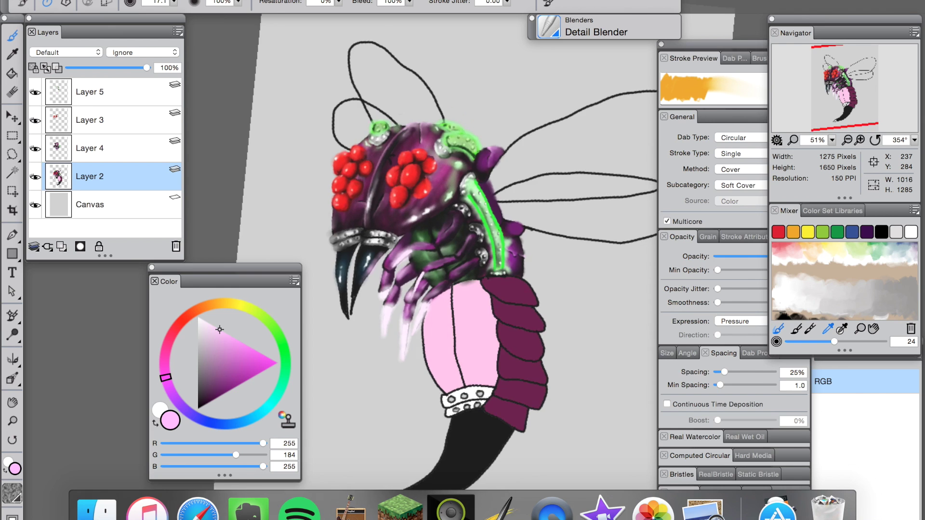
Step: Add soft green highlights to the two purple spikes on Layer 5 with the Soft Airbrush at RGB 203, 255, 184
scroll(462, 176, "up", 8)
left_click(561, 28)
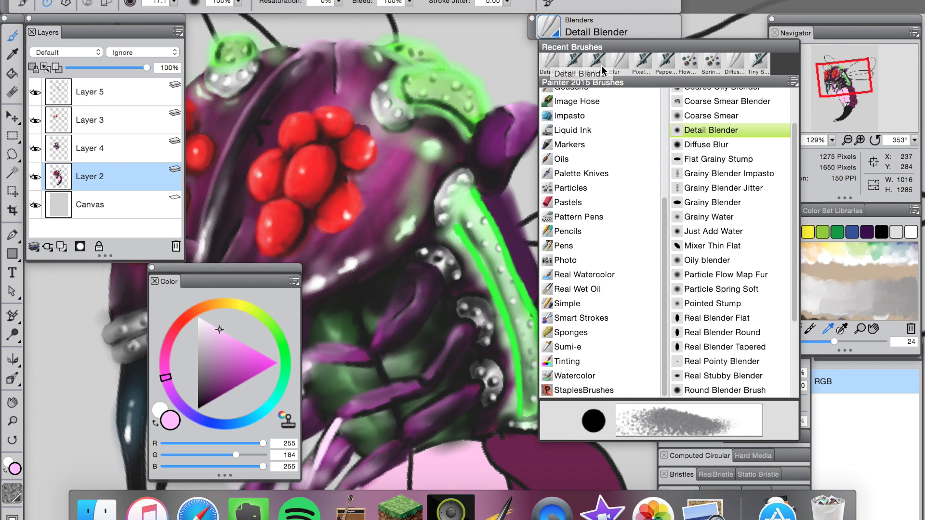
left_click(115, 95)
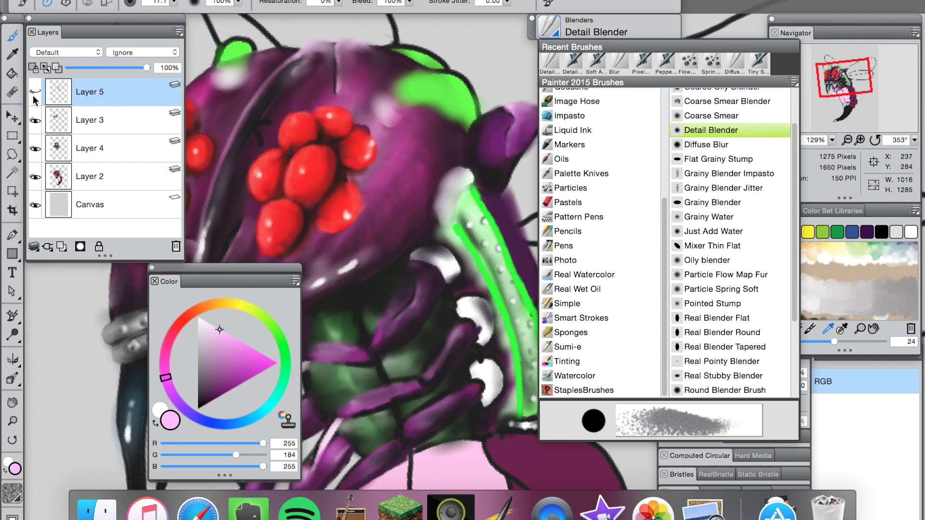
scroll(326, 112, "down", 5)
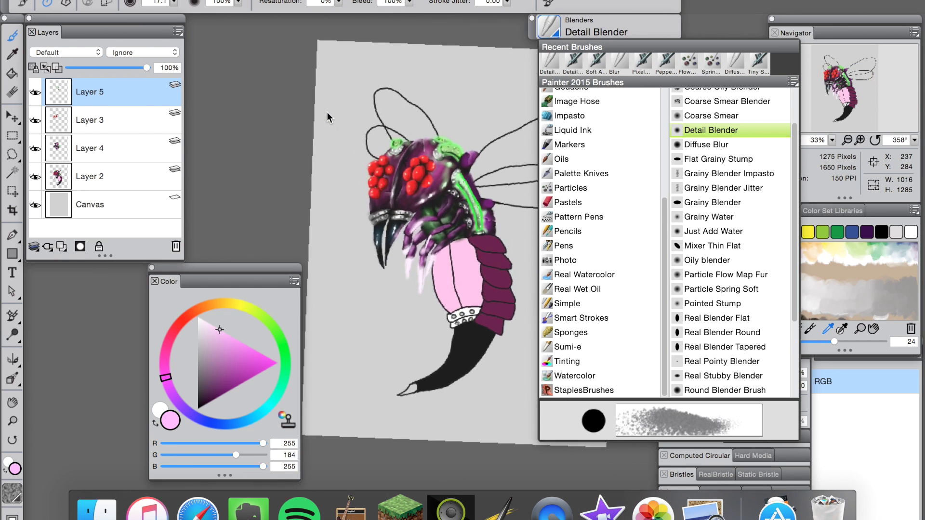
scroll(327, 112, "up", 5)
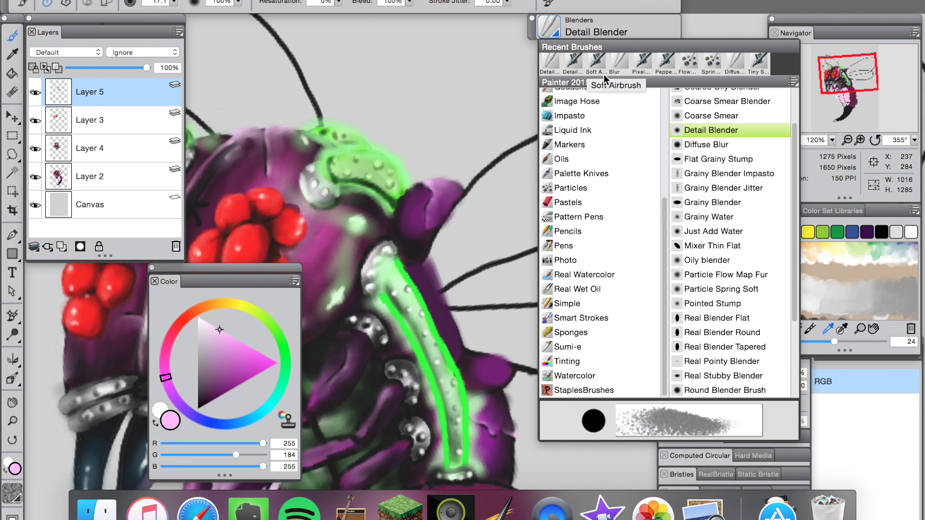
left_click(277, 333)
left_click(596, 59)
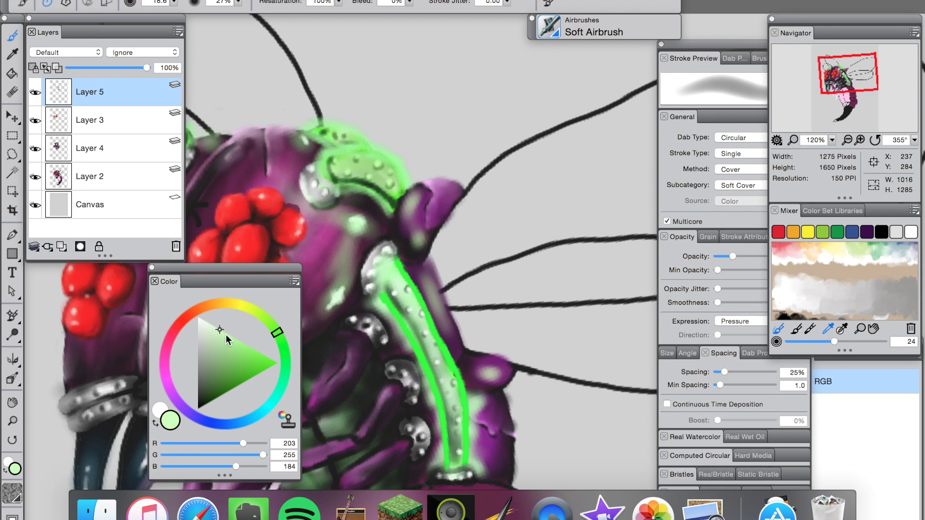
Step: Paint small bright glints on the two purple spikes with the Detail Airbrush at RGB 234, 255, 226
left_click(207, 322)
left_click(550, 27)
left_click(596, 60)
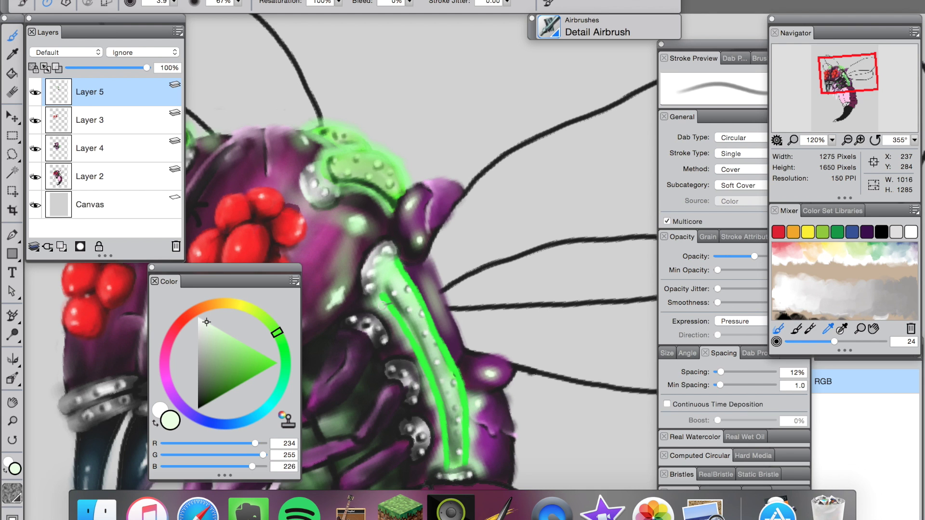
scroll(425, 380, "down", 5)
scroll(425, 380, "up", 3)
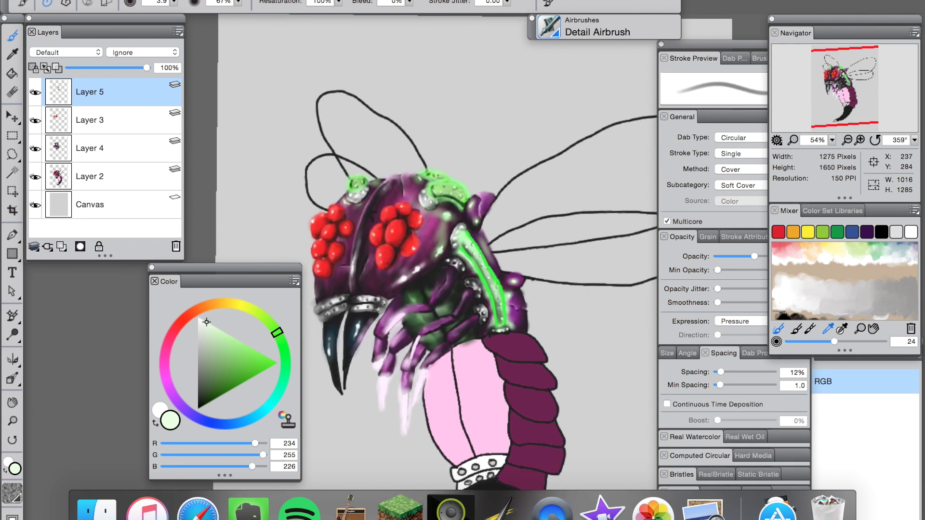
Step: Set the Soft Airbrush to orange RGB 255, 178, 70 and add a new layer between Layer 2 and the Canvas
scroll(424, 381, "down", 3)
scroll(484, 259, "up", 3)
left_click(215, 304)
left_click_drag(244, 346, 256, 350)
left_click(557, 24)
left_click(569, 56)
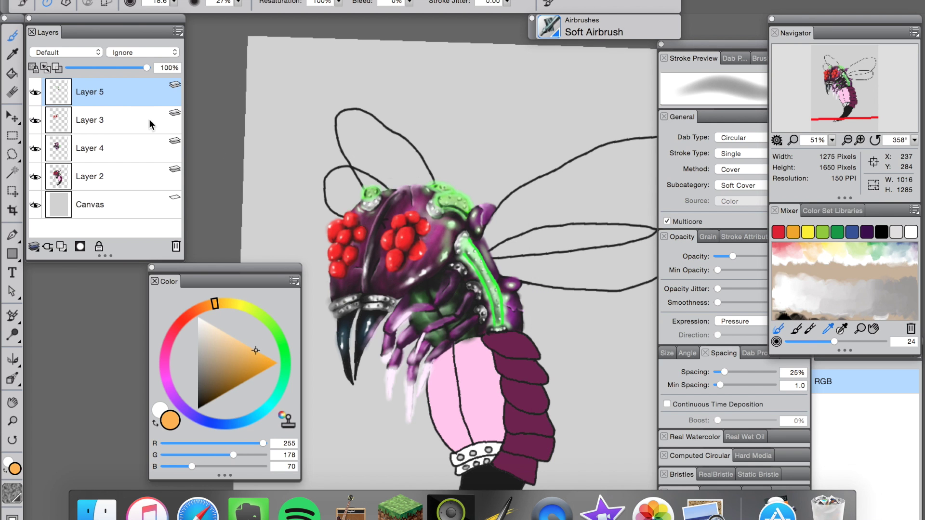
key("super+shift+n")
left_click_drag(121, 97, 120, 208)
left_click_drag(121, 167, 120, 219)
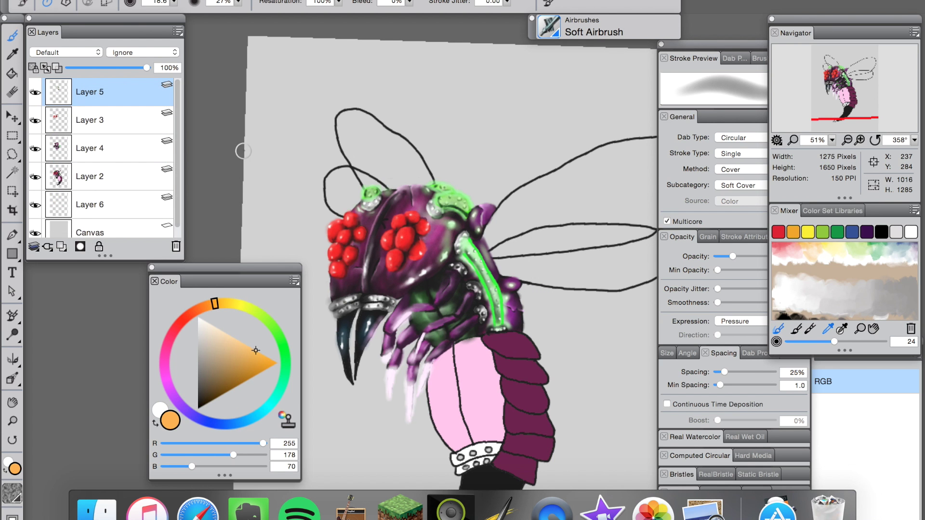
Step: Paint orange along the inner edges of the larger wing above the head on Layer 6
left_click(112, 212)
left_click_drag(344, 133, 343, 112)
left_click(111, 178)
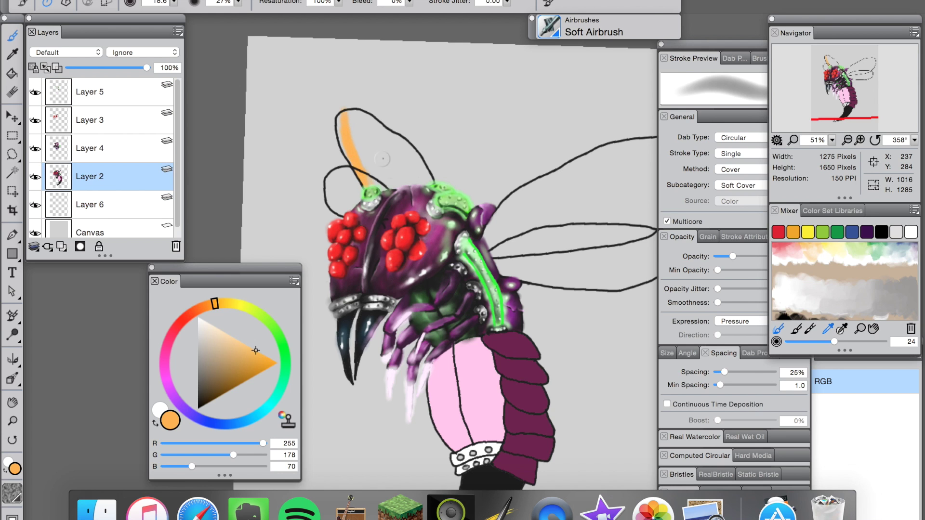
mouse_move(378, 181)
left_mouse_down()
mouse_move(364, 159)
mouse_move(423, 181)
mouse_move(385, 124)
mouse_move(349, 115)
left_mouse_up()
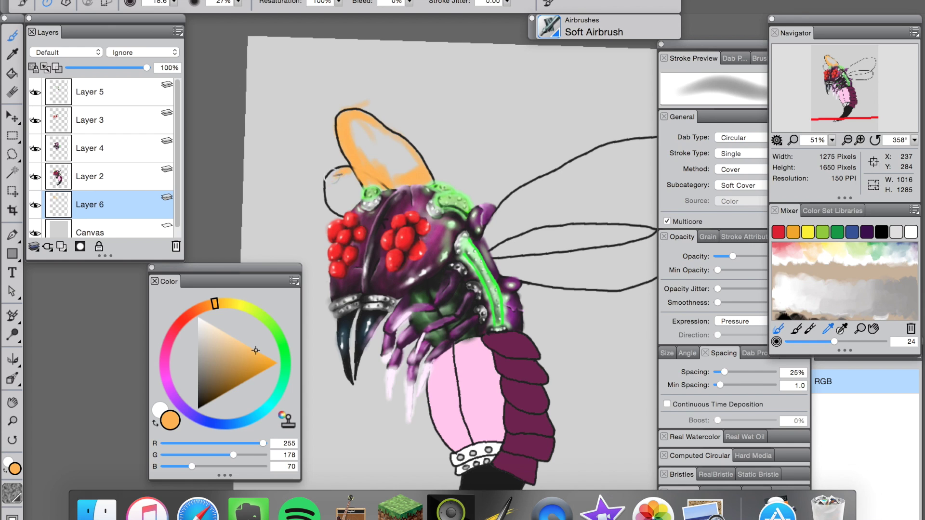
Step: Fill the two wings above the head with lighter oranges, RGB 255, 211, 149 and pale RGB 255, 236, 208 in the centers
left_click(230, 336)
left_click_drag(336, 184, 346, 195)
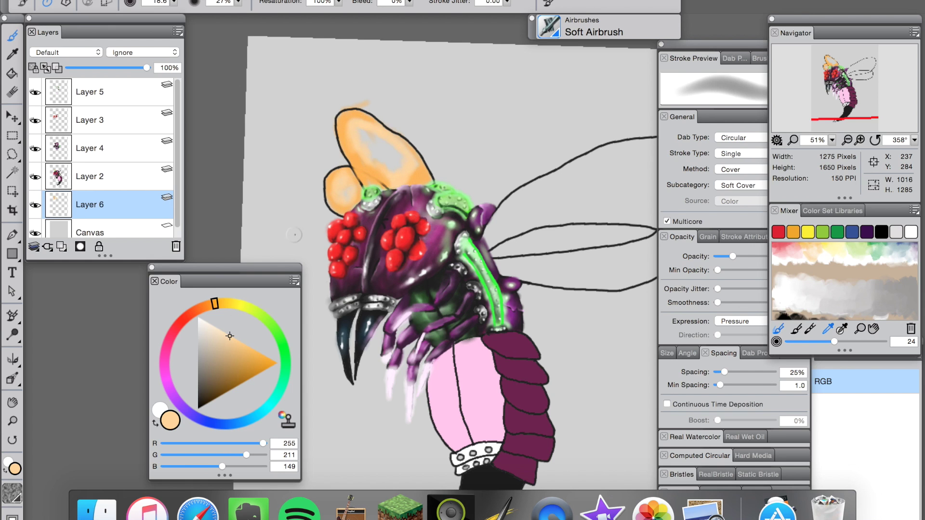
left_click(213, 325)
mouse_move(367, 171)
left_mouse_down()
mouse_move(398, 160)
mouse_move(367, 133)
left_mouse_up()
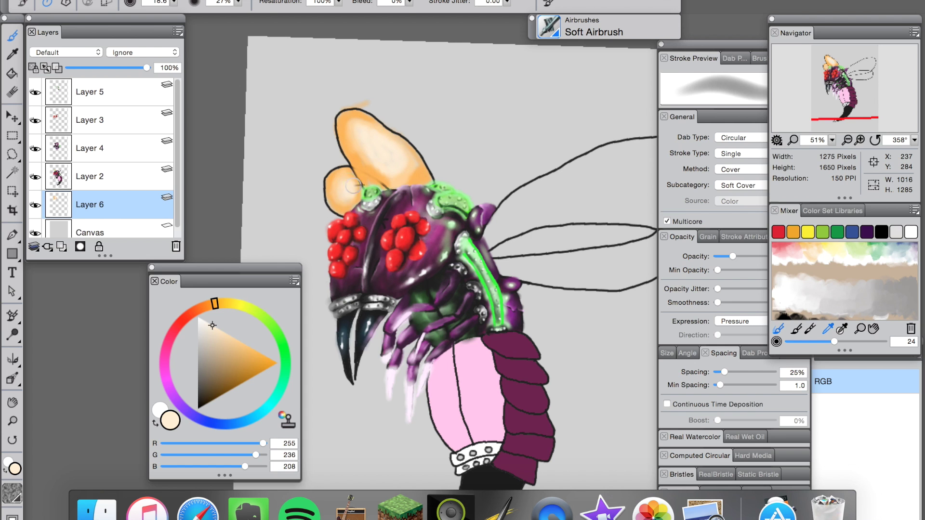
Step: Smooth the orange shading of both wings with Blur and the Detail Blender, and erase the stray orange outside the larger wing
left_click(549, 29)
left_click(605, 63)
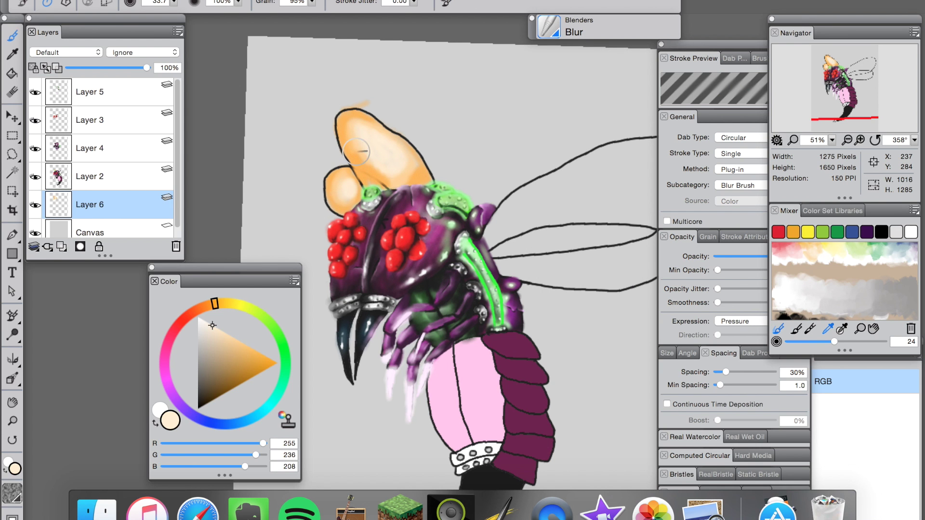
left_click(548, 26)
left_click(712, 130)
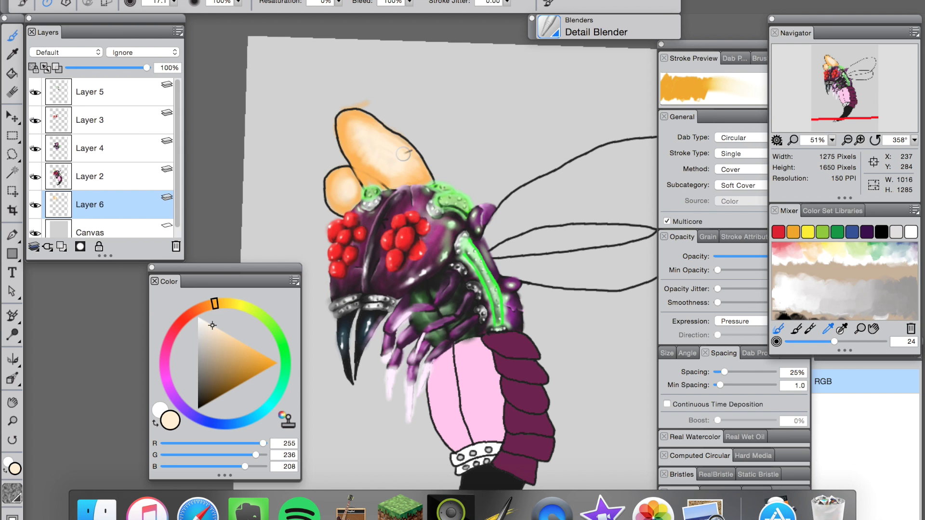
scroll(484, 115, "down", 5)
scroll(484, 115, "up", 8)
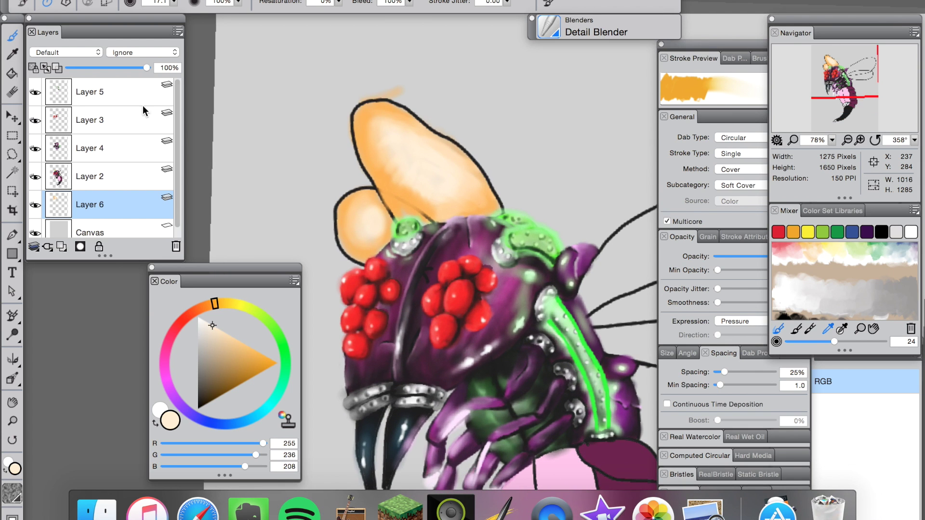
left_click(12, 92)
Step: Draw branching dark brown veins, RGB 73, 43, 1, across both orange wings on Layer 2 with the Detail Airbrush
left_click(103, 177)
left_click(221, 396)
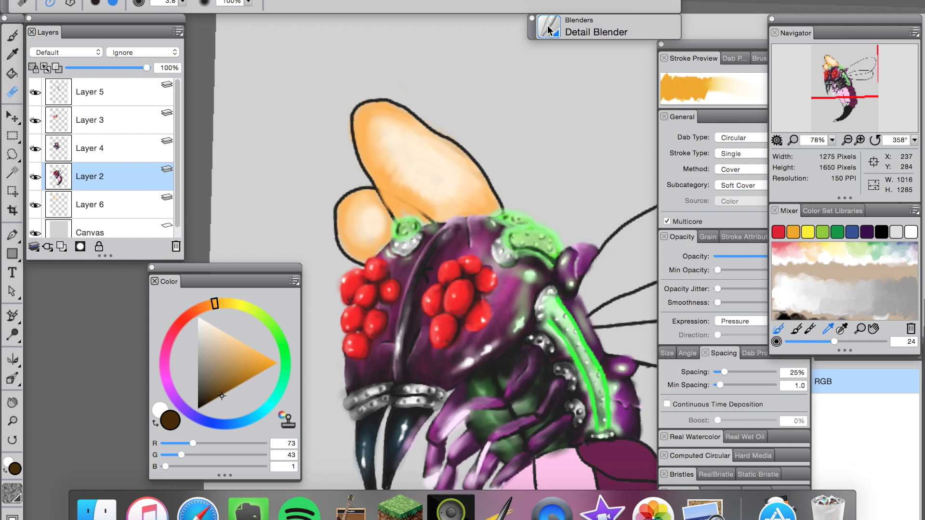
left_click(549, 29)
left_click(615, 64)
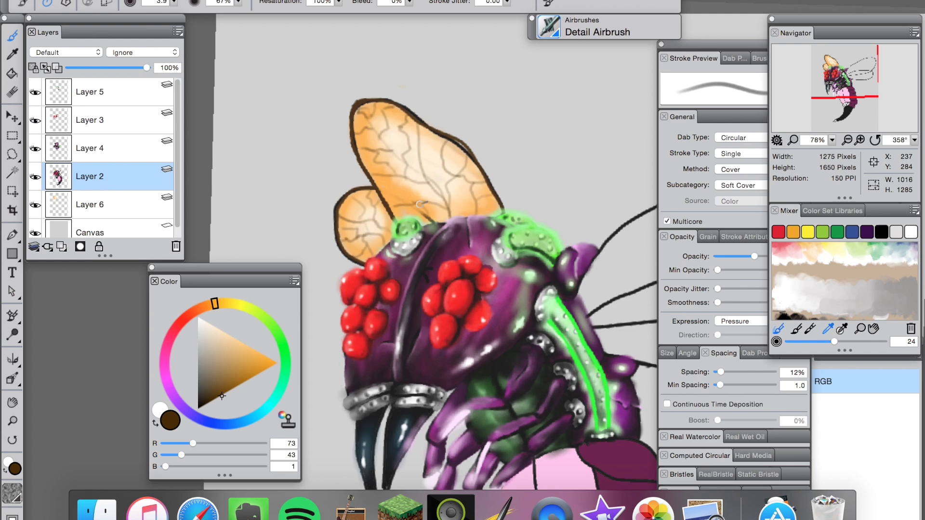
scroll(423, 202, "down", 5)
scroll(422, 203, "up", 2)
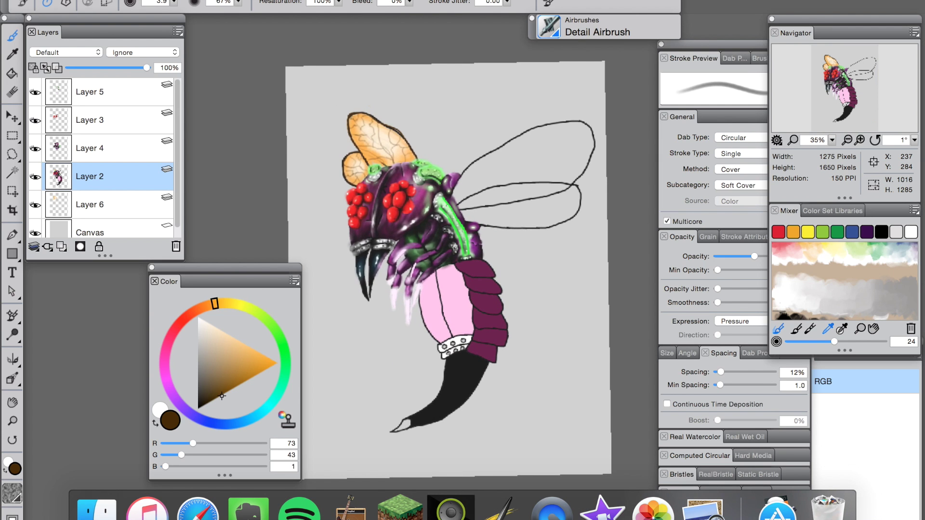